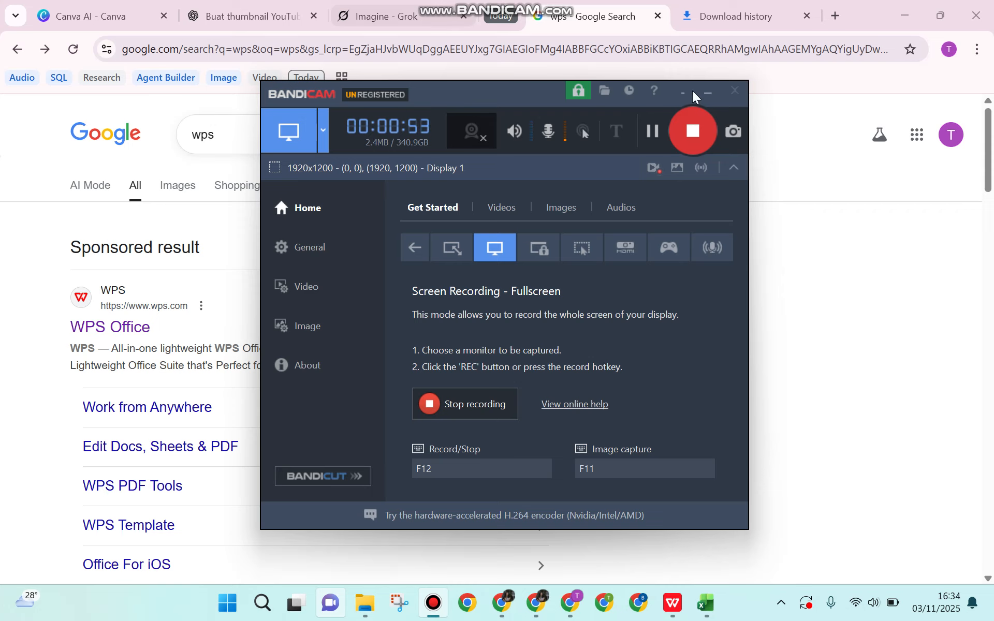
# Open the WPS Office website from the search results and locate the downloaded wps_wid installer in the Downloads folder.
pyautogui.click(709, 94)
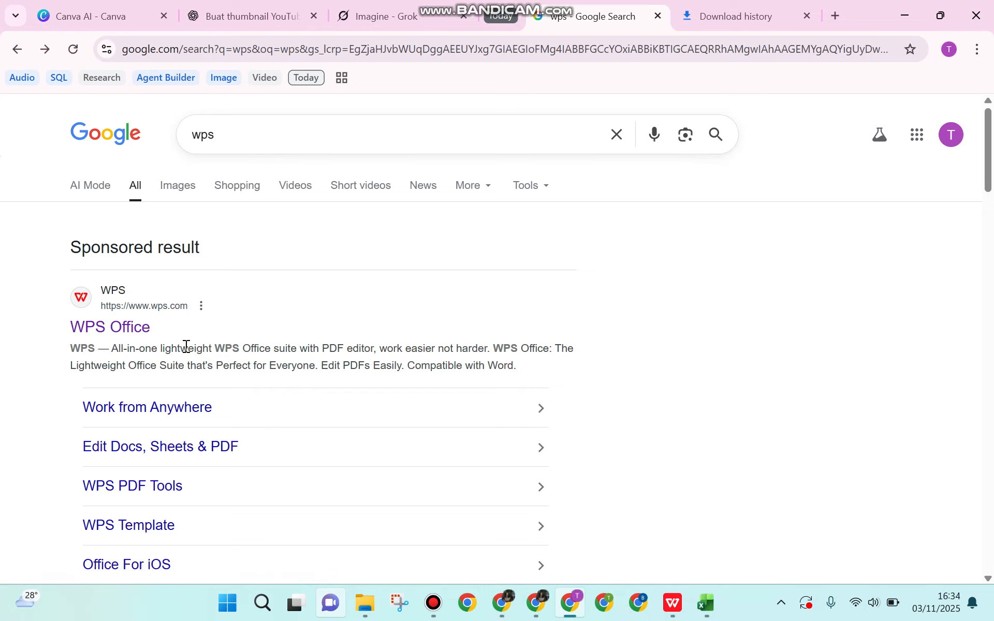
pyautogui.click(140, 329)
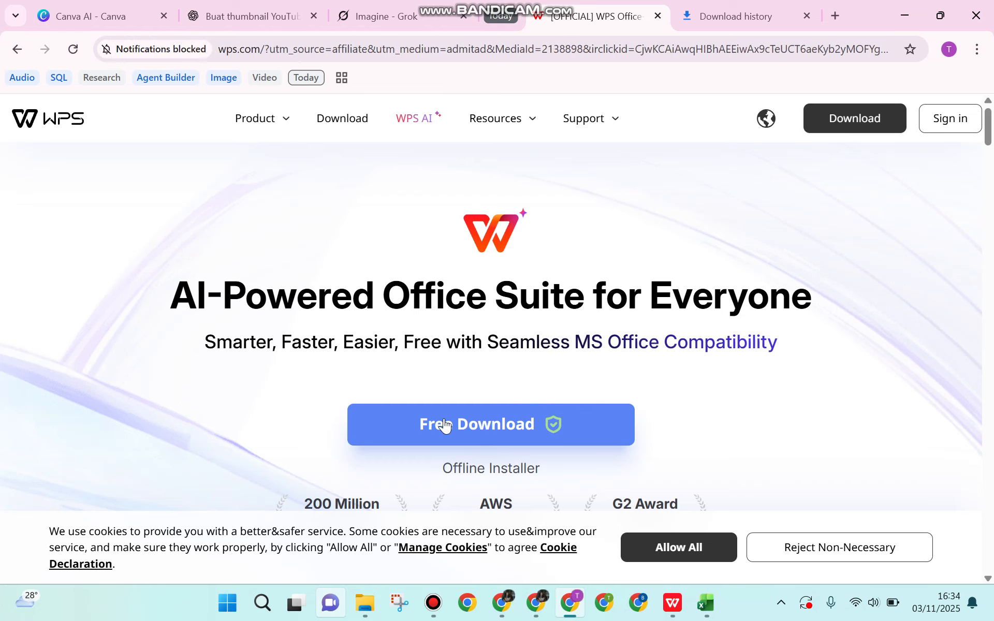
pyautogui.click(722, 16)
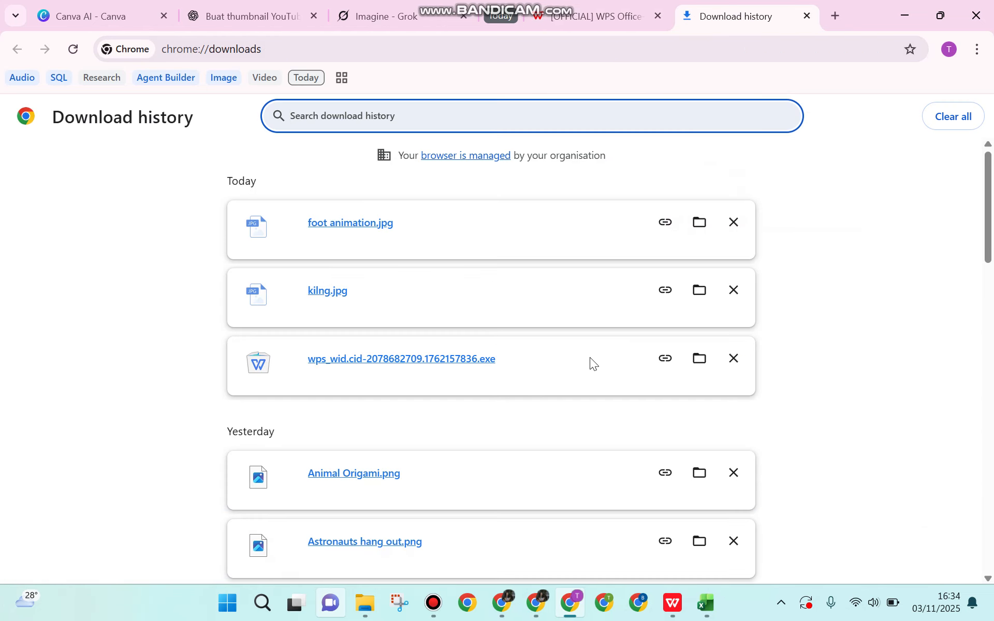
pyautogui.click(698, 360)
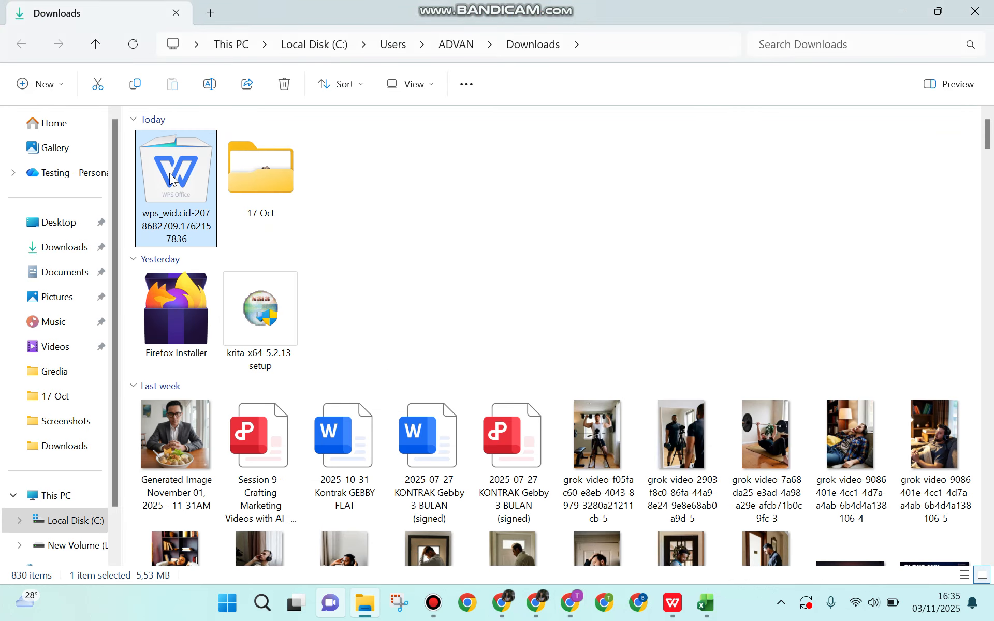
pyautogui.moveTo(170, 179)
pyautogui.click(569, 603)
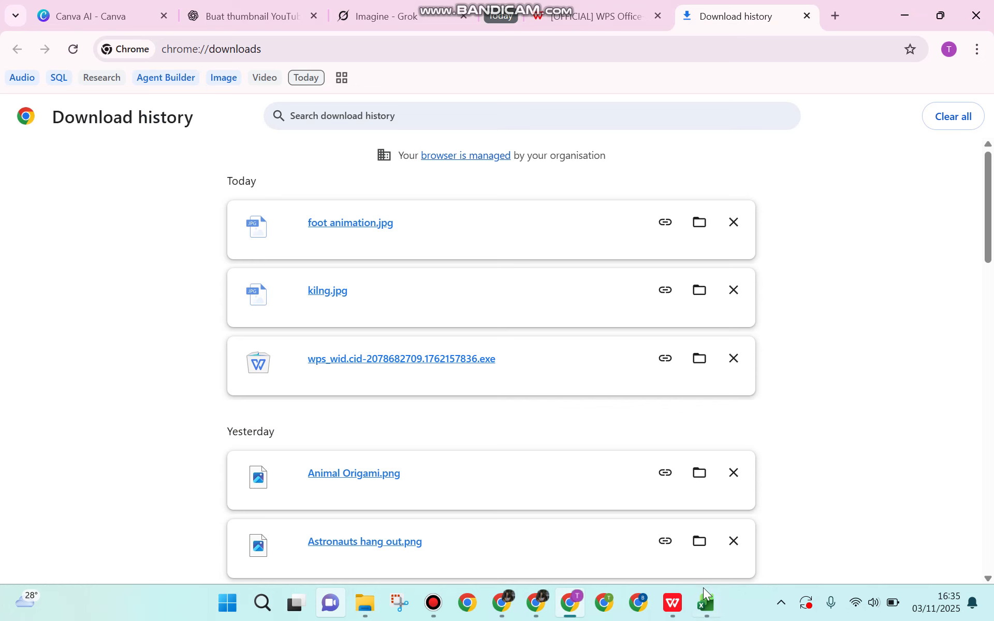
# Switch to WPS Office, compare it with the blank Excel workbook, and view WPS Sheets Quick Start Guide.xlsx.
pyautogui.click(671, 603)
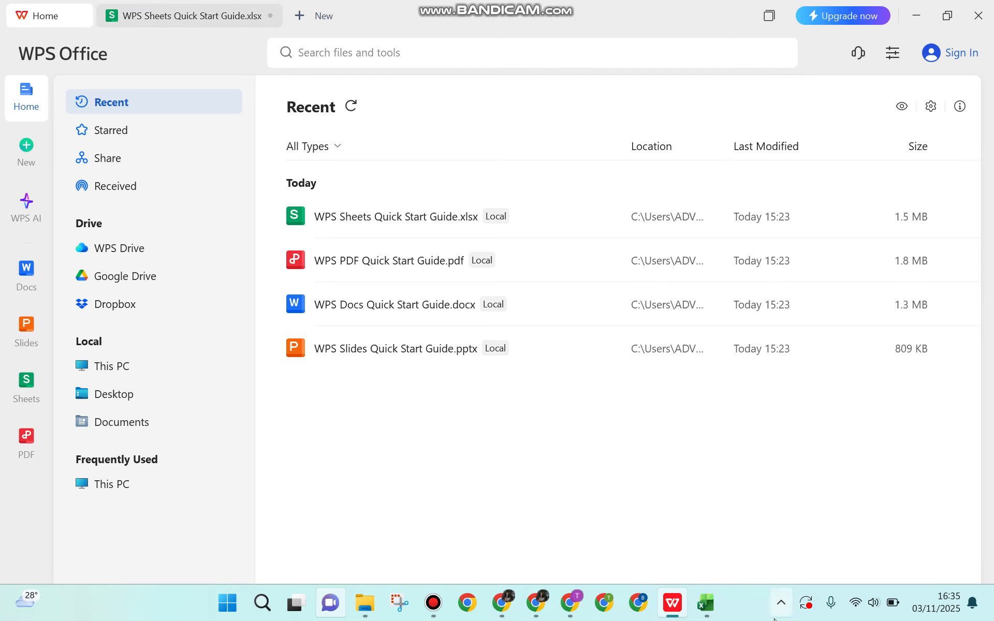
pyautogui.click(699, 615)
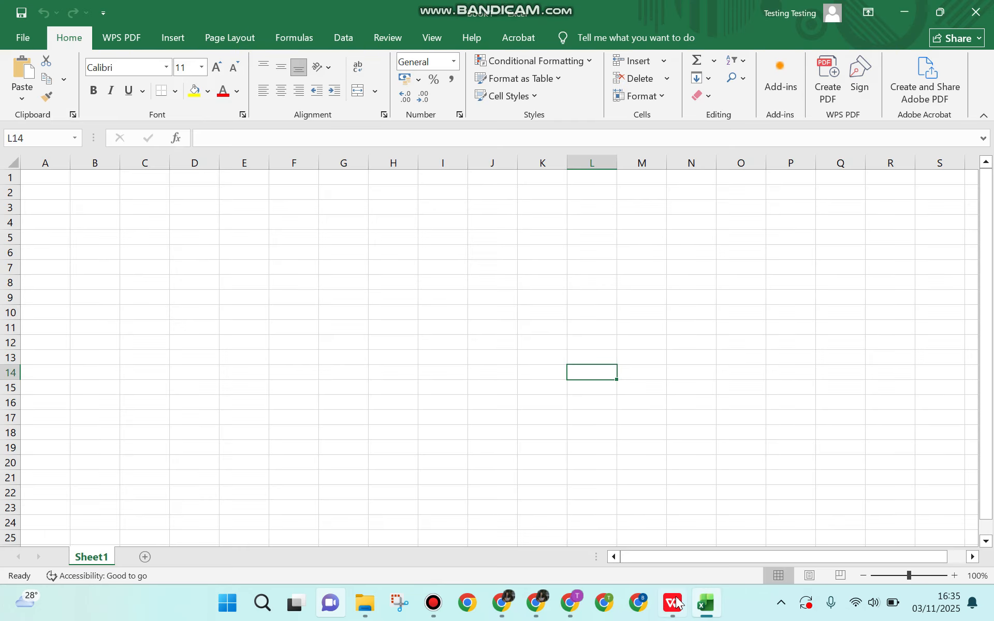
pyautogui.click(669, 596)
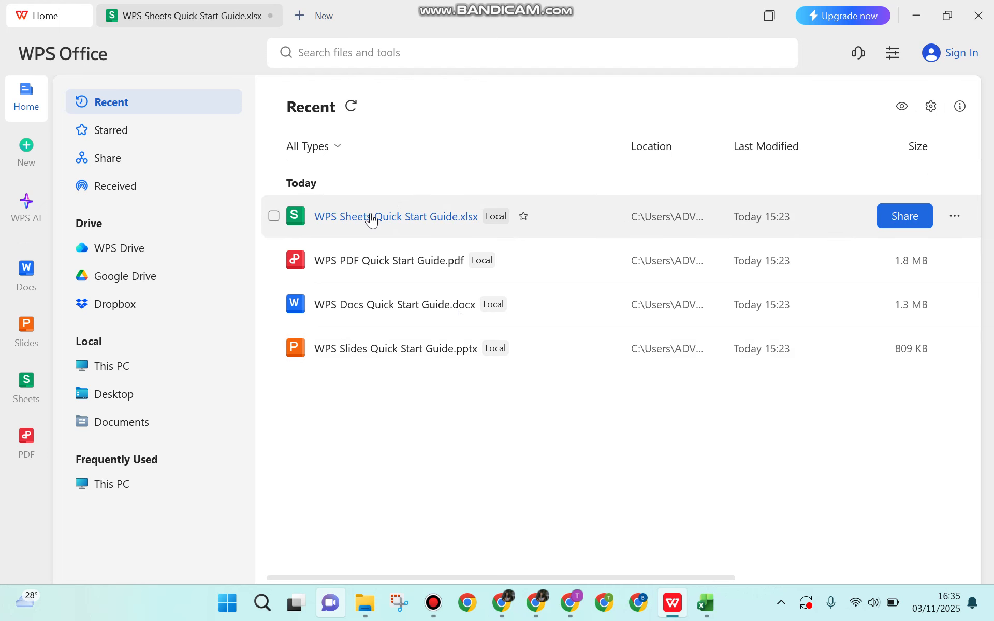
pyautogui.click(371, 218)
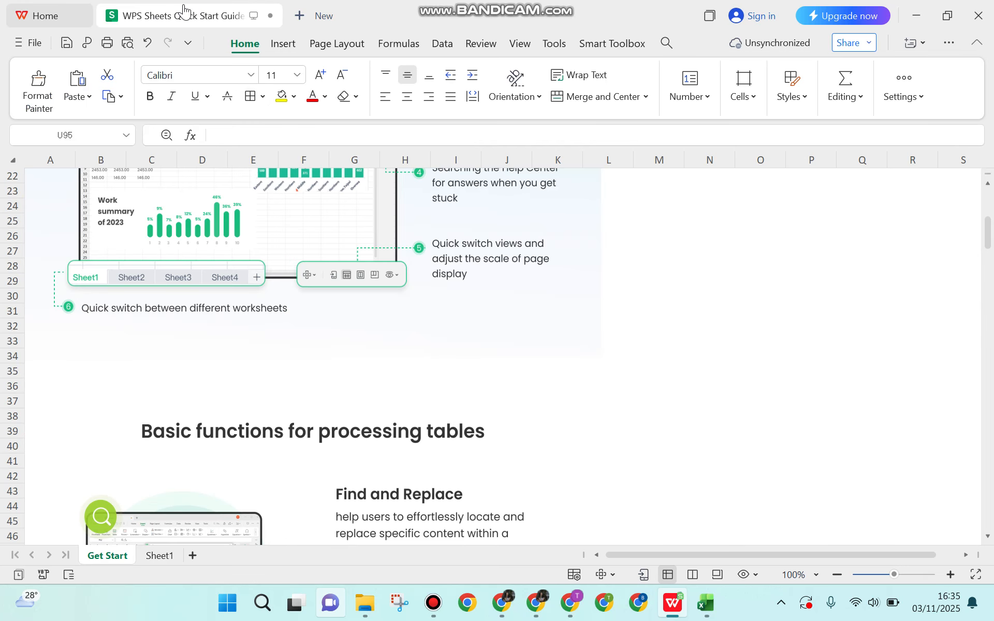
# Open WPS Docs Quick Start Guide.docx from the recent files, skim its pages, and close it.
pyautogui.click(26, 19)
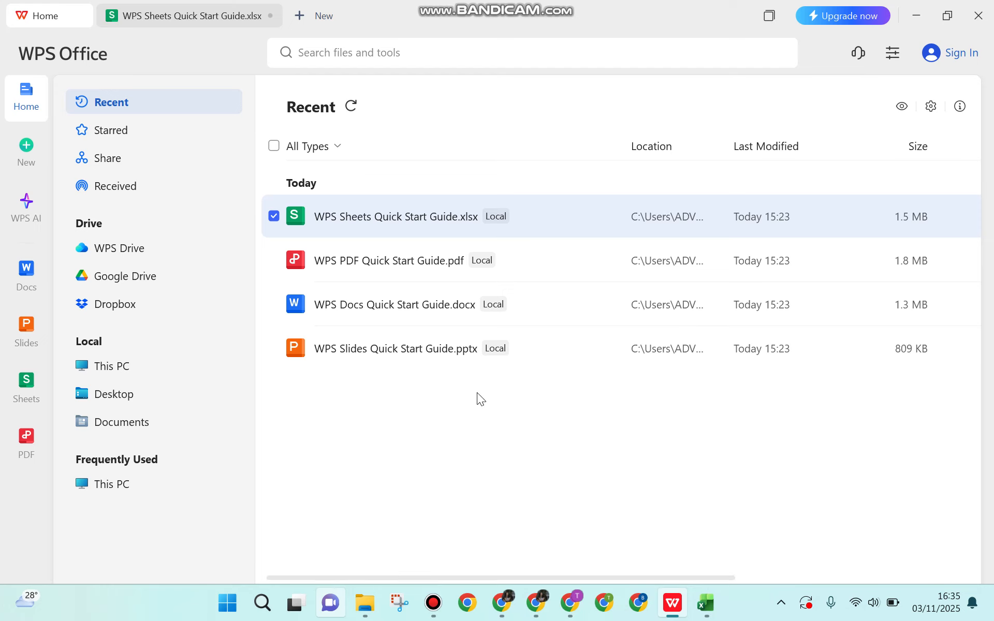
pyautogui.click(389, 303)
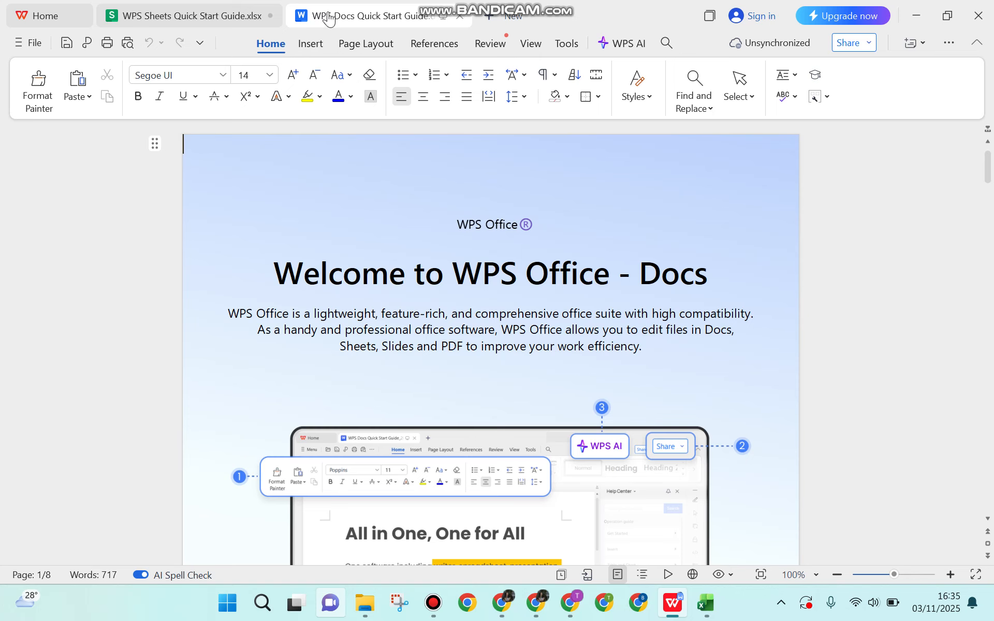
pyautogui.scroll(-10, 585, 341)
pyautogui.scroll(-10, 578, 337)
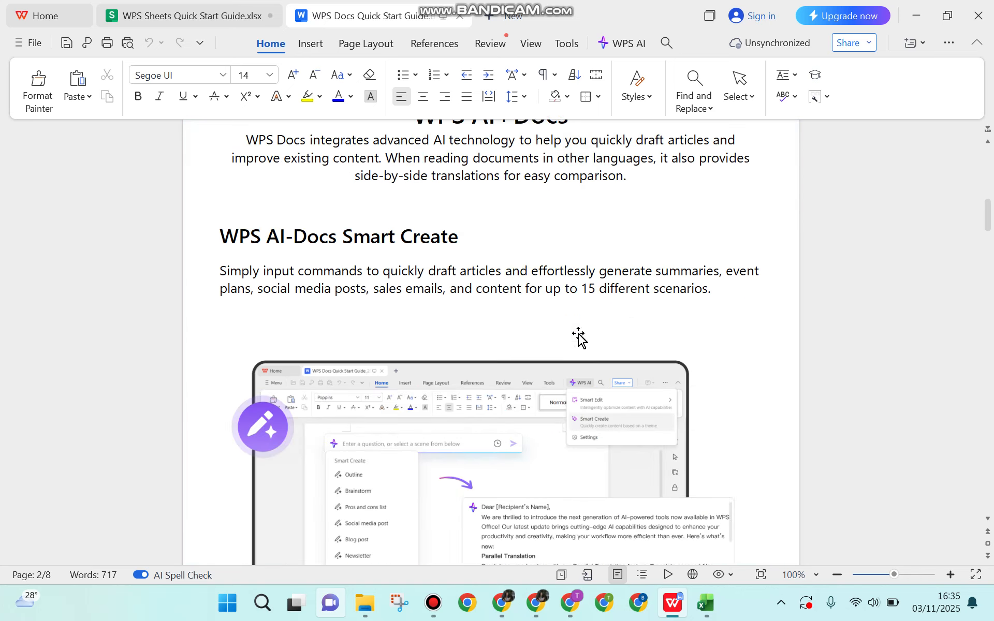
pyautogui.click(460, 17)
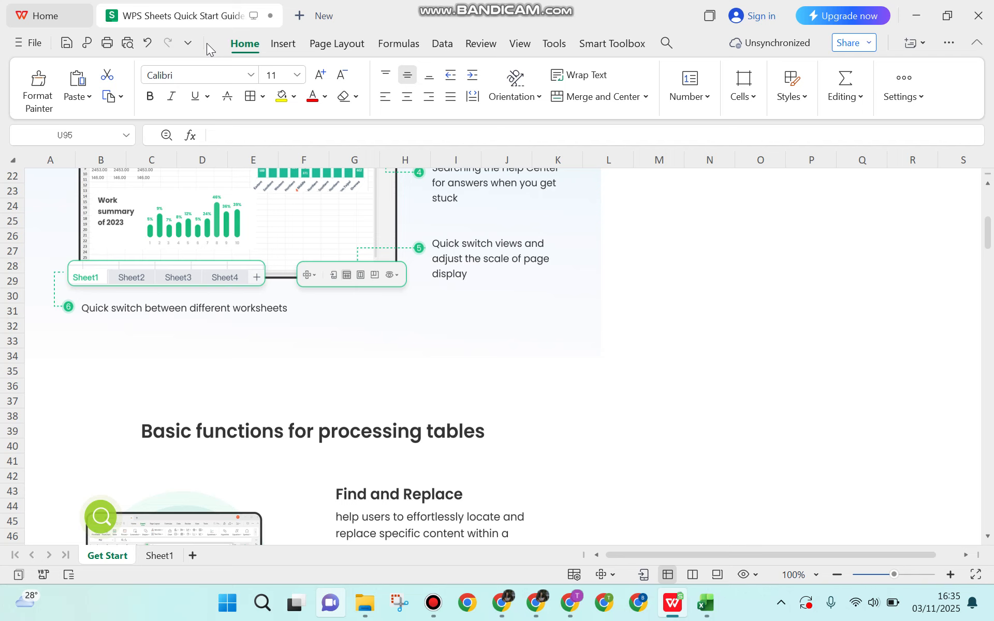
pyautogui.click(52, 16)
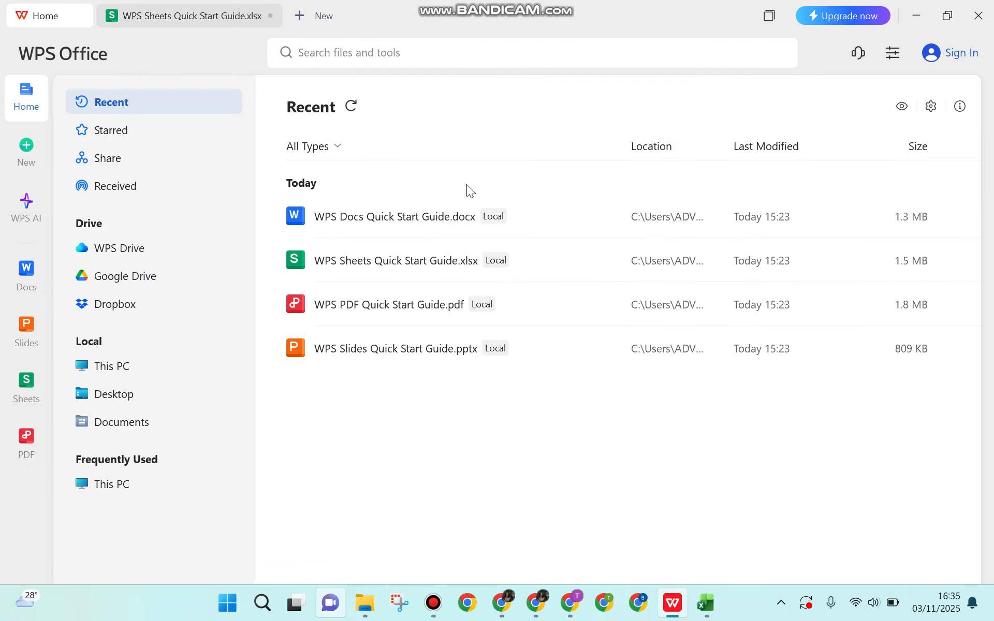
# View and close WPS Slides Quick Start Guide.pptx, and check the benefits offered for signing in to WPS Office.
pyautogui.click(452, 348)
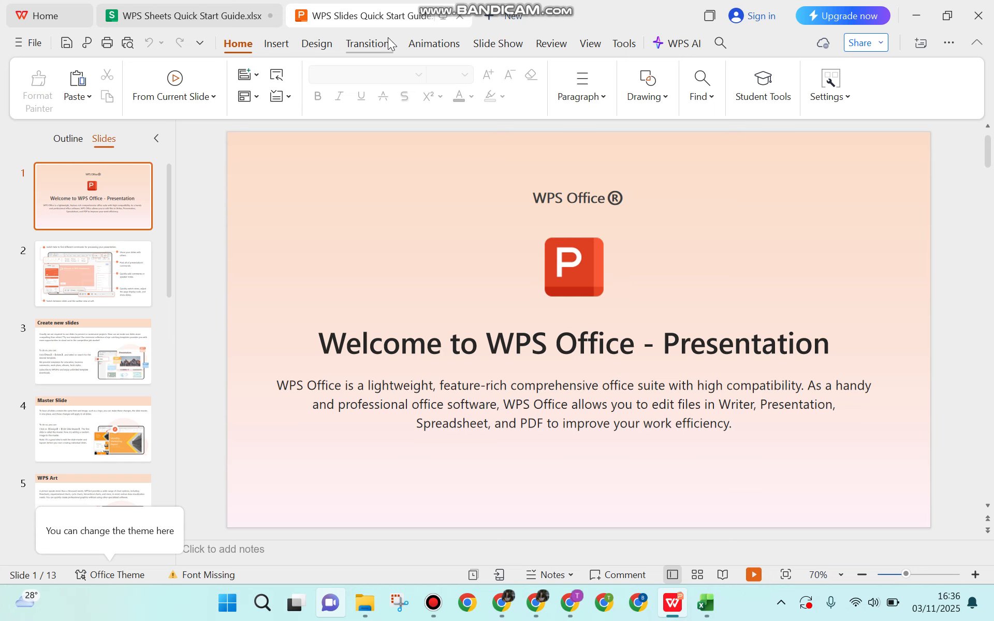
pyautogui.click(205, 22)
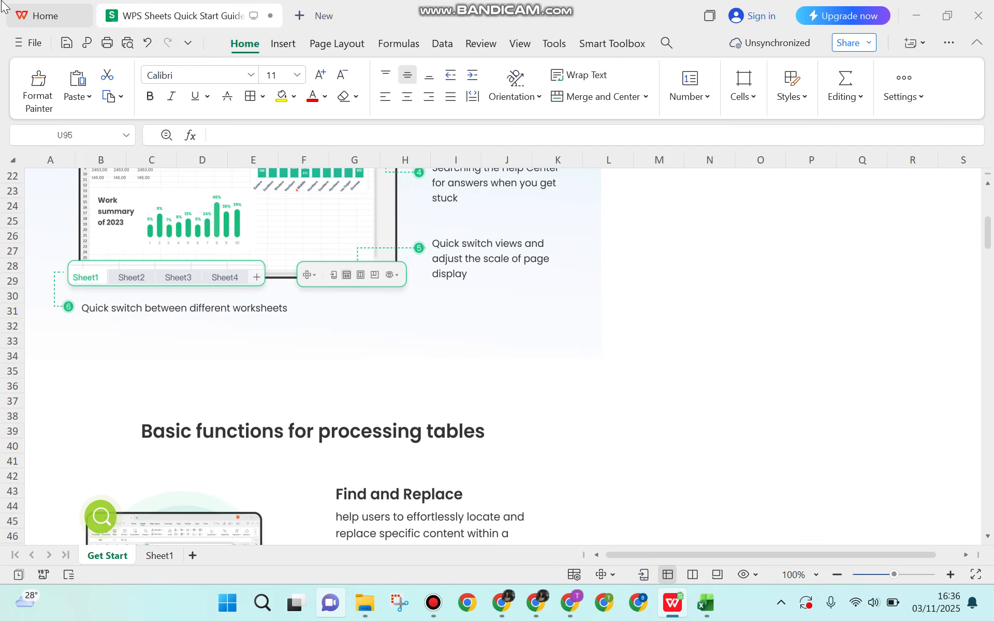
pyautogui.click(30, 17)
pyautogui.moveTo(956, 52)
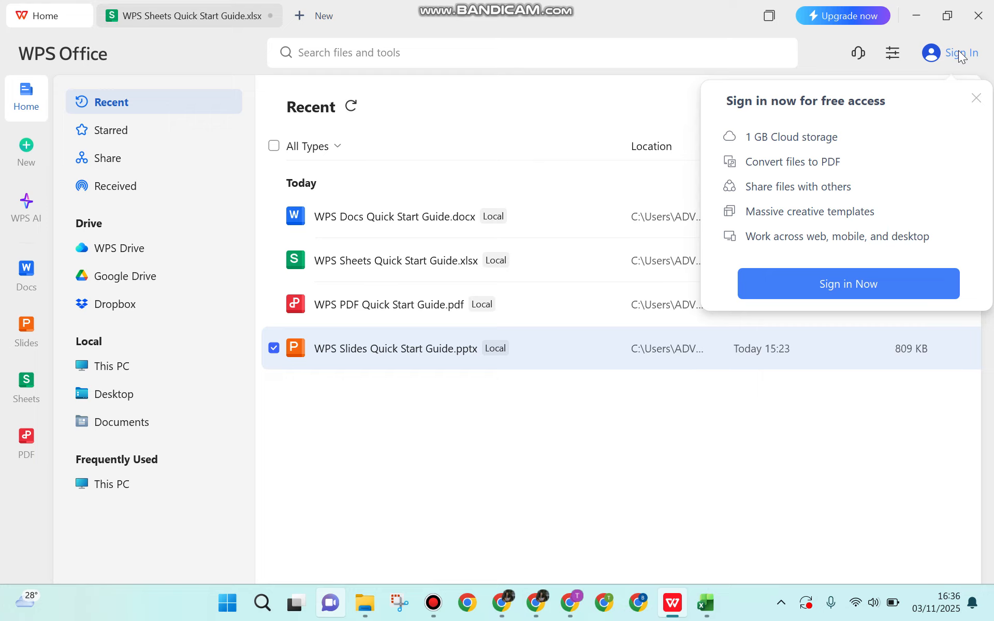
pyautogui.click(422, 438)
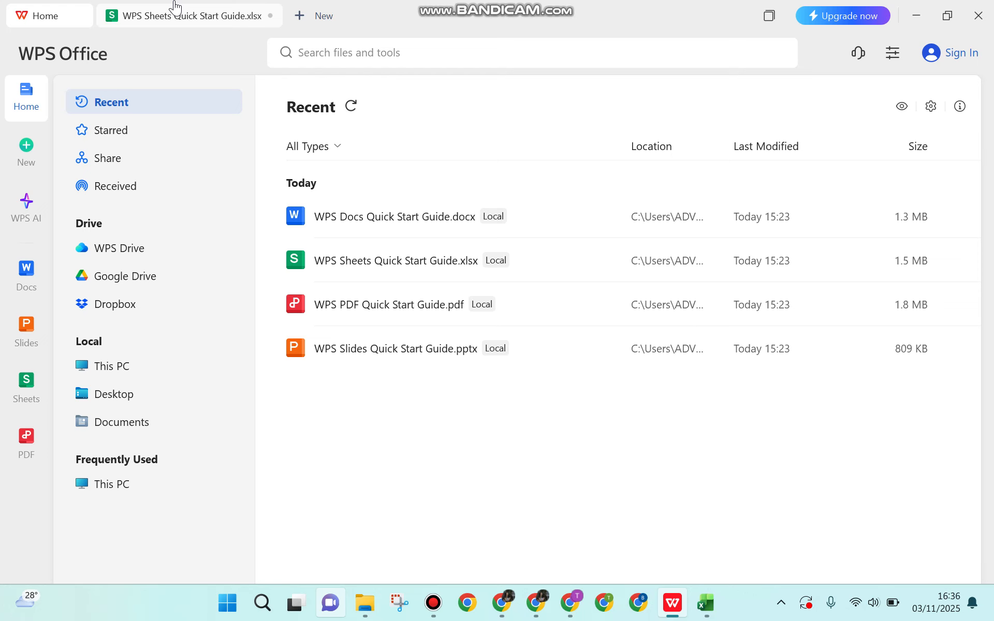
# Glance at the blank Excel workbook, and read WPS Sheets Quick Start Guide.xlsx from the welcome section through conditional formatting.
pyautogui.click(716, 607)
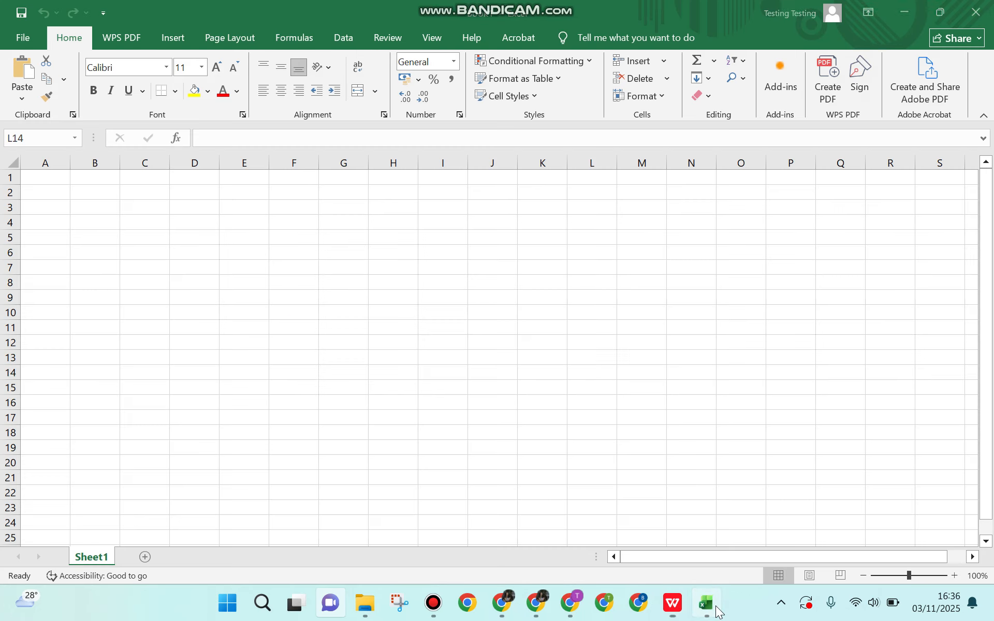
pyautogui.click(672, 603)
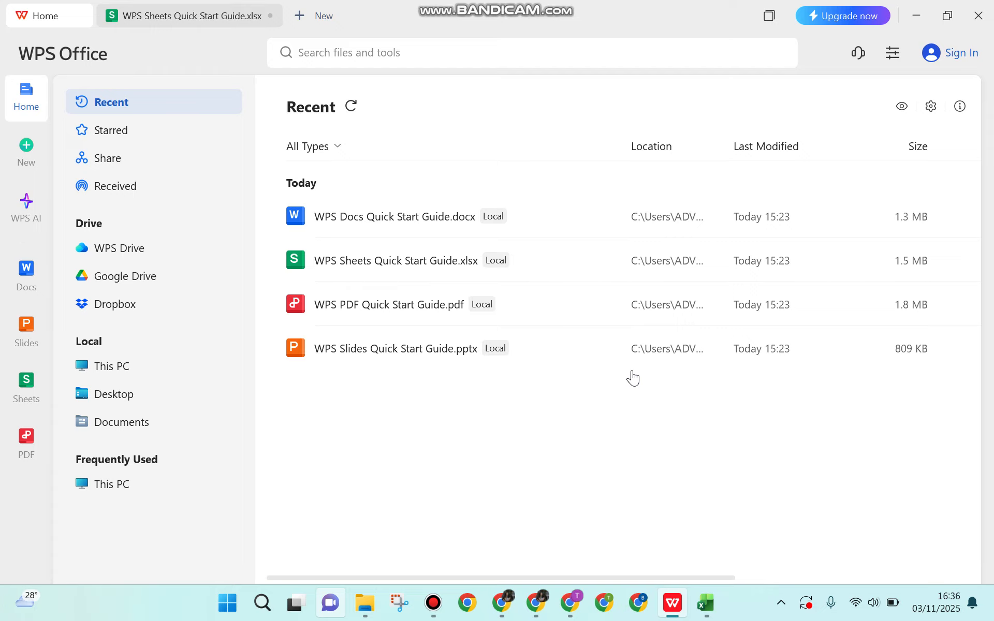
pyautogui.click(172, 23)
pyautogui.moveTo(190, 26)
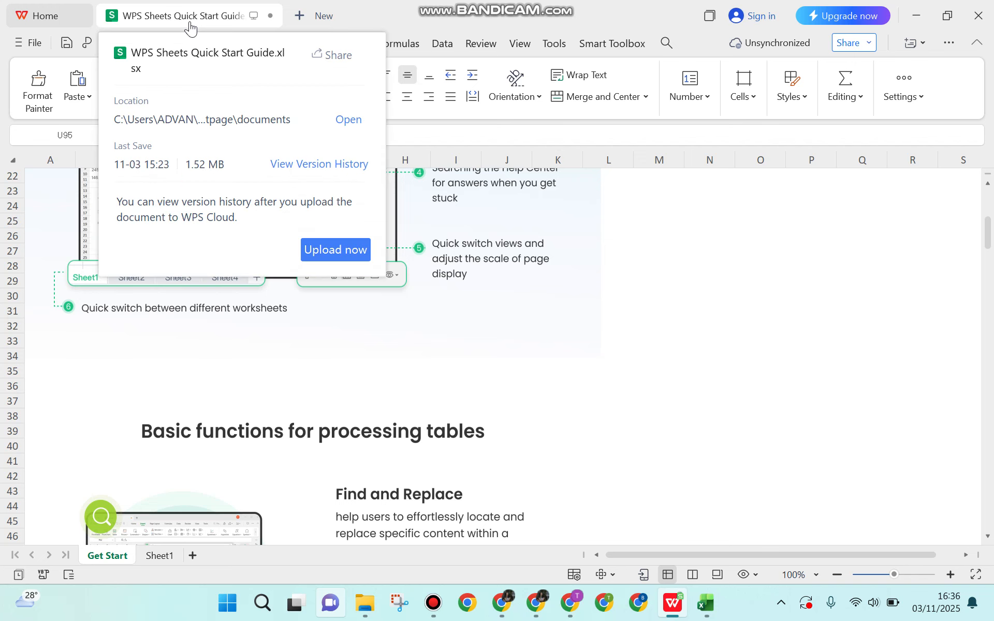
pyautogui.scroll(7, 493, 257)
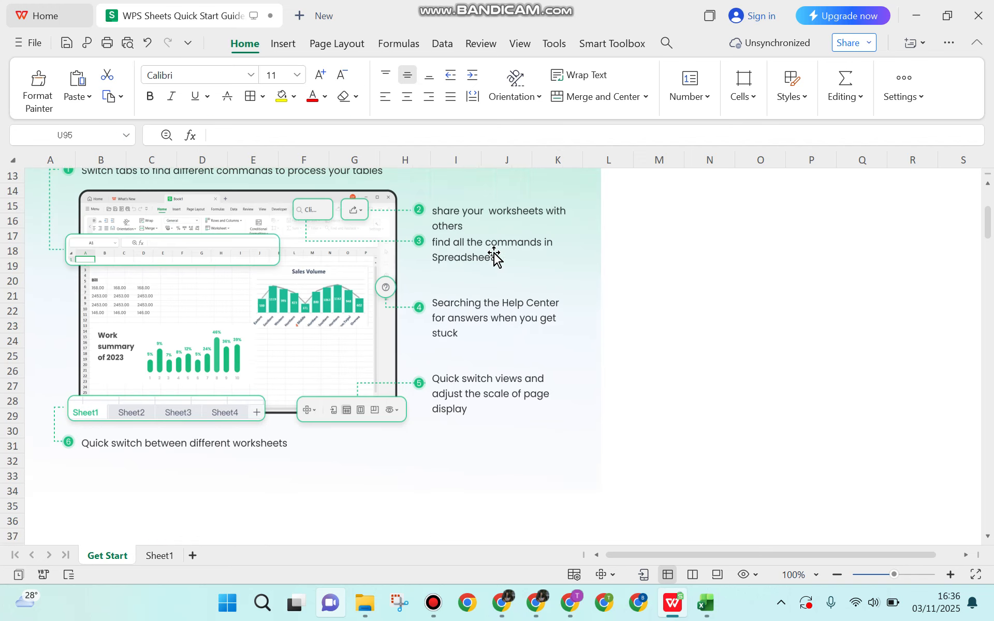
pyautogui.scroll(-1, 493, 259)
pyautogui.scroll(1, 445, 277)
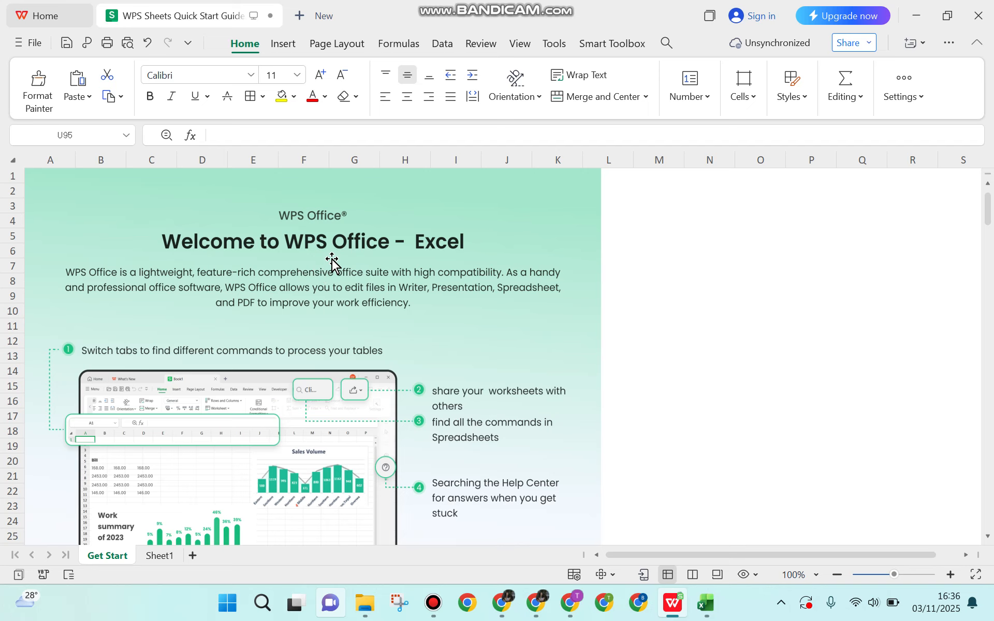
pyautogui.scroll(-11, 370, 262)
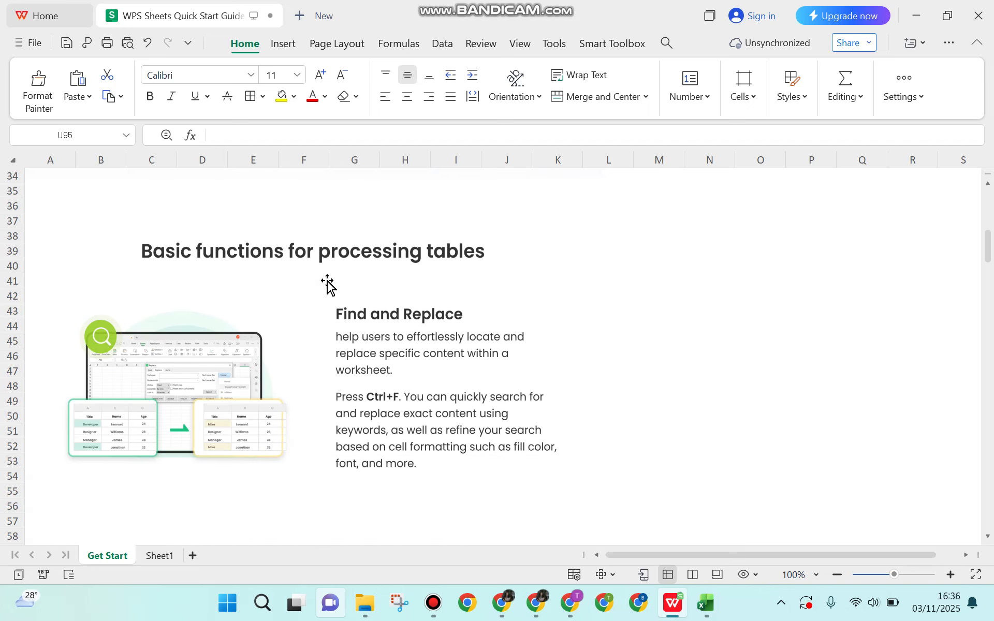
pyautogui.scroll(-1, 417, 308)
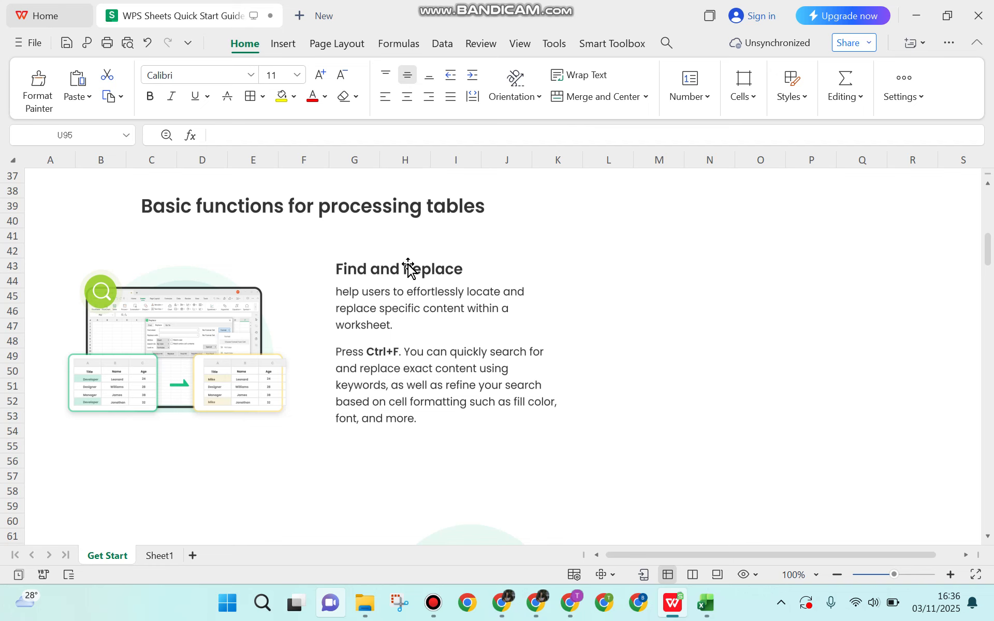
pyautogui.scroll(-4, 254, 379)
pyautogui.scroll(-3, 253, 379)
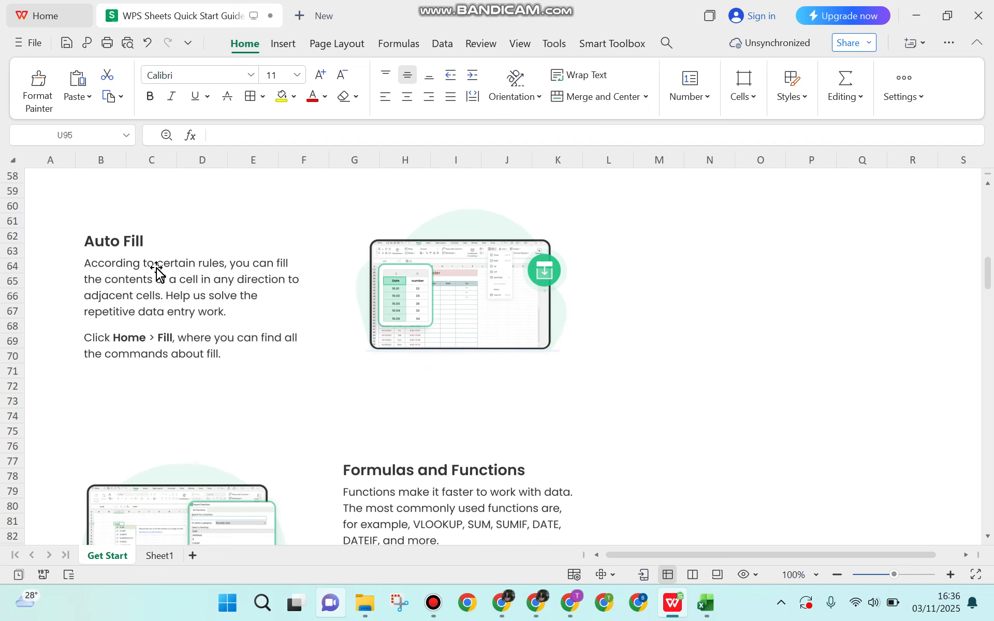
pyautogui.scroll(-3, 329, 356)
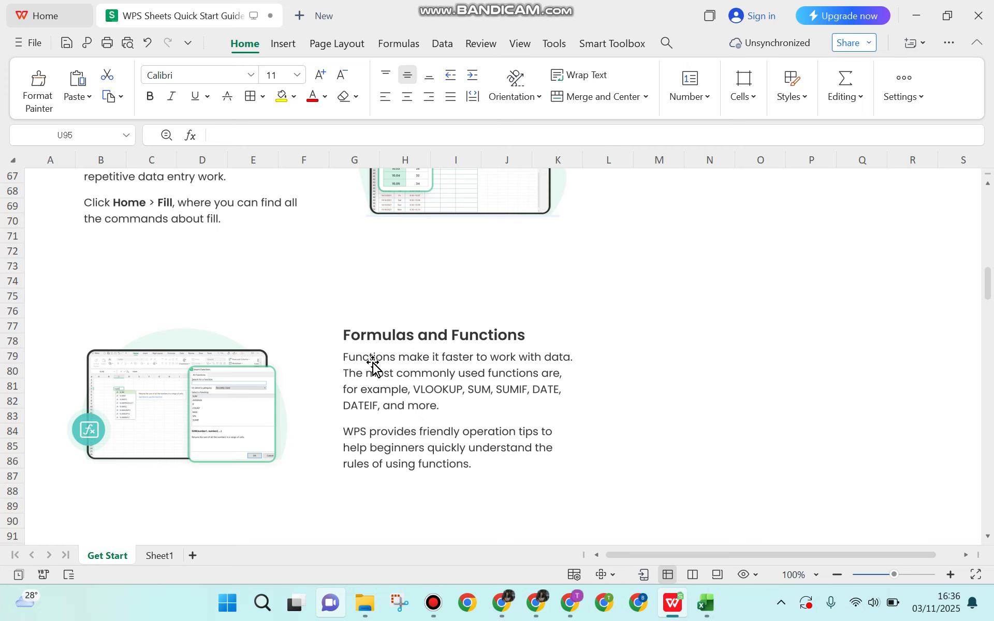
pyautogui.scroll(-6, 428, 399)
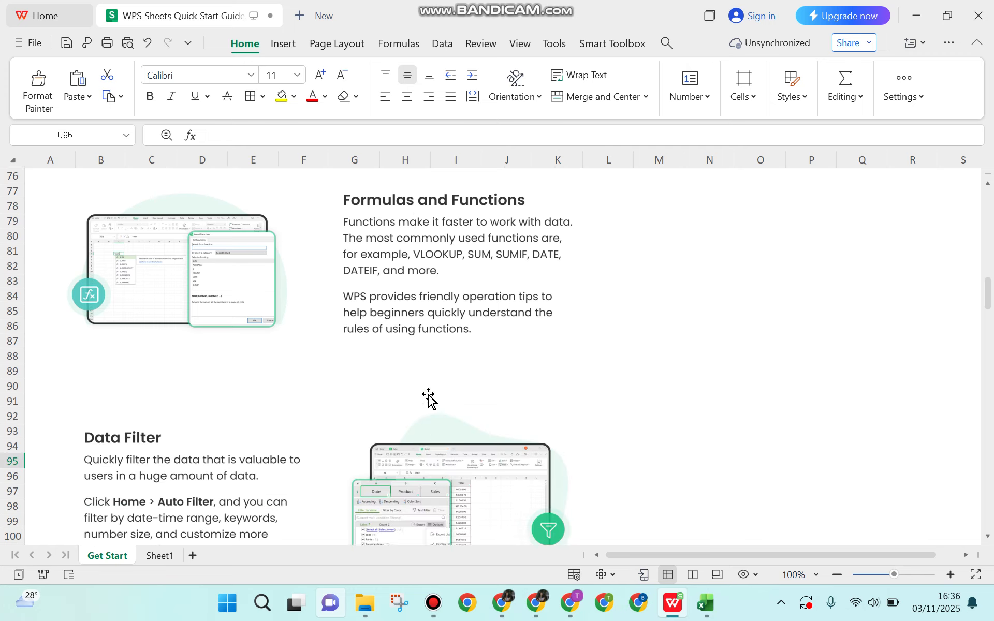
pyautogui.scroll(-2, 124, 339)
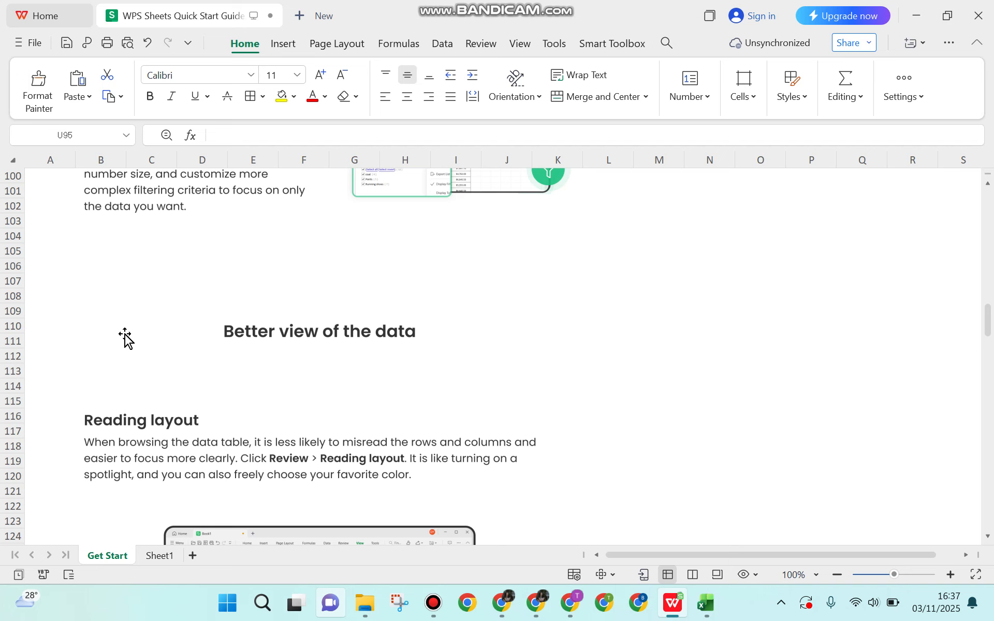
pyautogui.scroll(-5, 135, 340)
pyautogui.scroll(-14, 215, 358)
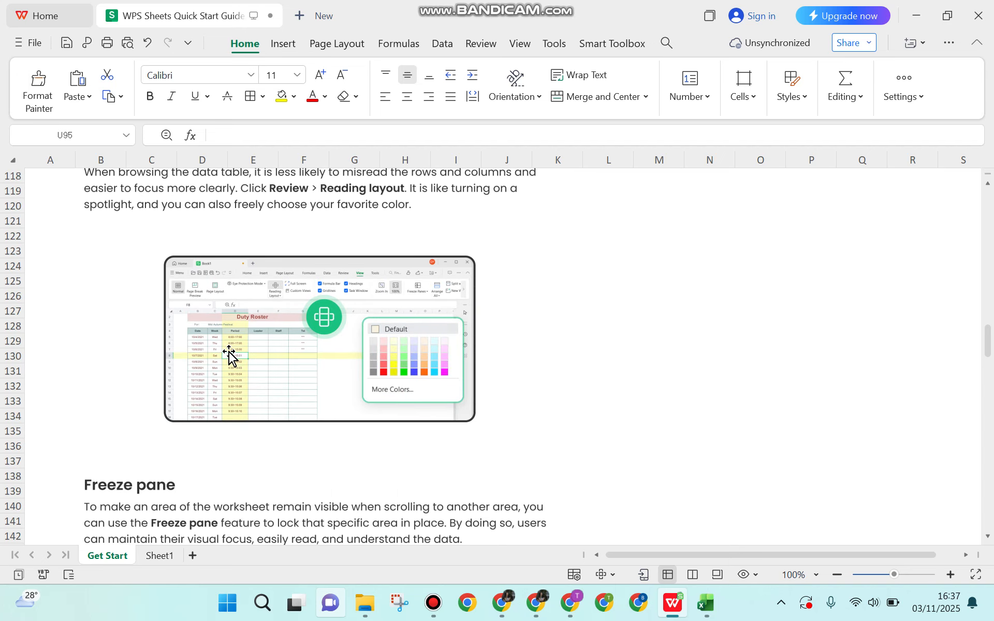
pyautogui.scroll(-4, 229, 354)
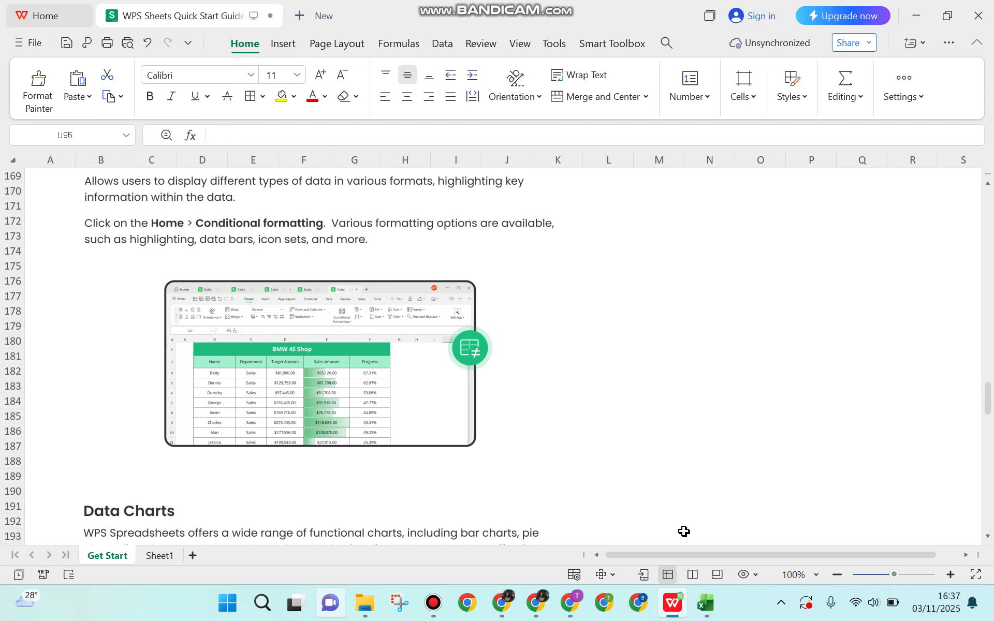
# Compare Excel's interface with WPS Sheets by examining the Insert, Page Layout, Formulas, Review and View commands in WPS Sheets.
pyautogui.click(718, 612)
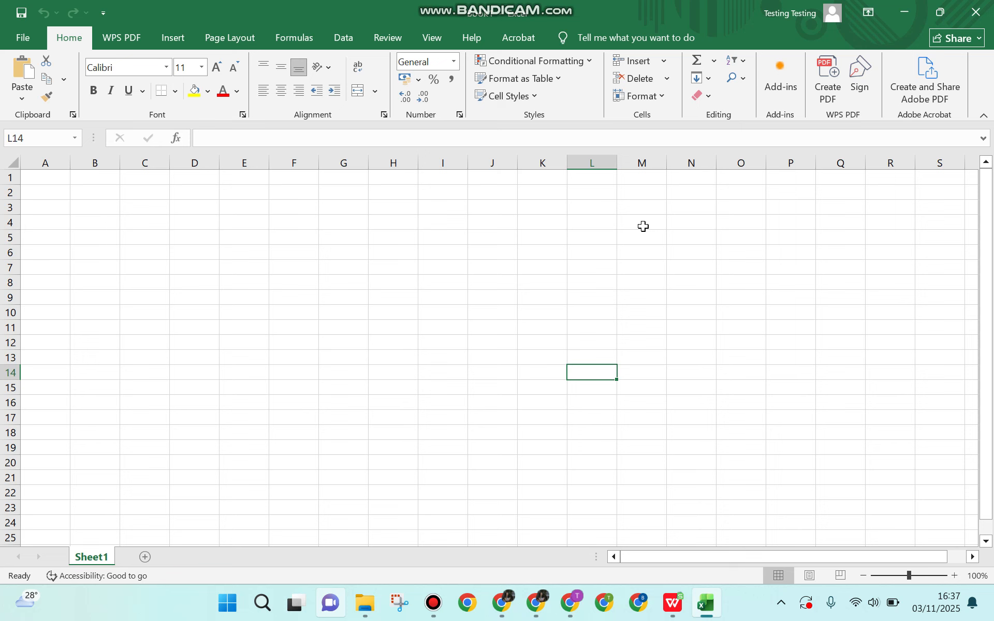
pyautogui.click(673, 603)
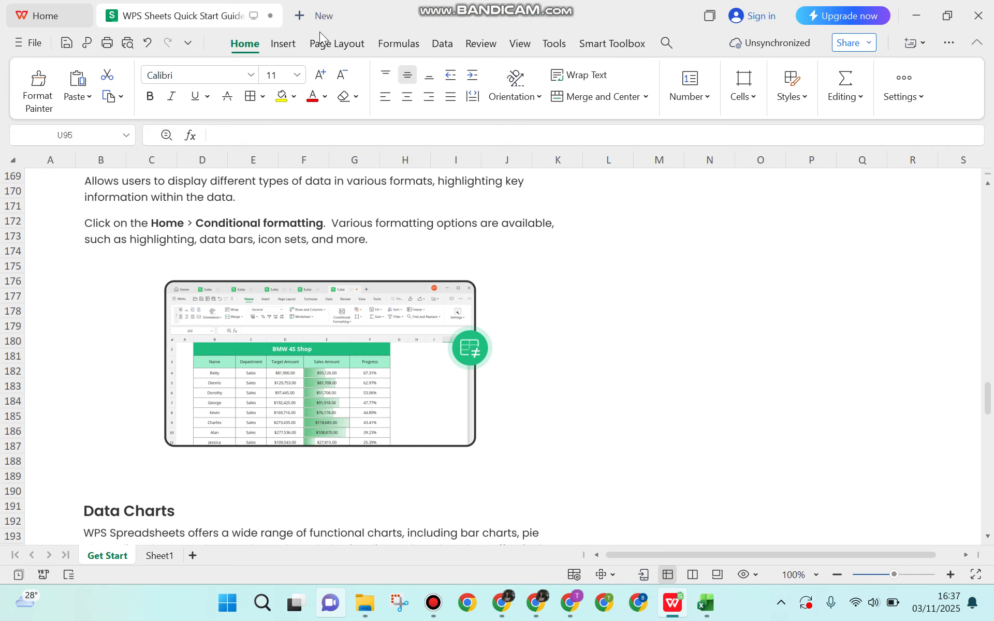
pyautogui.click(288, 45)
pyautogui.click(332, 45)
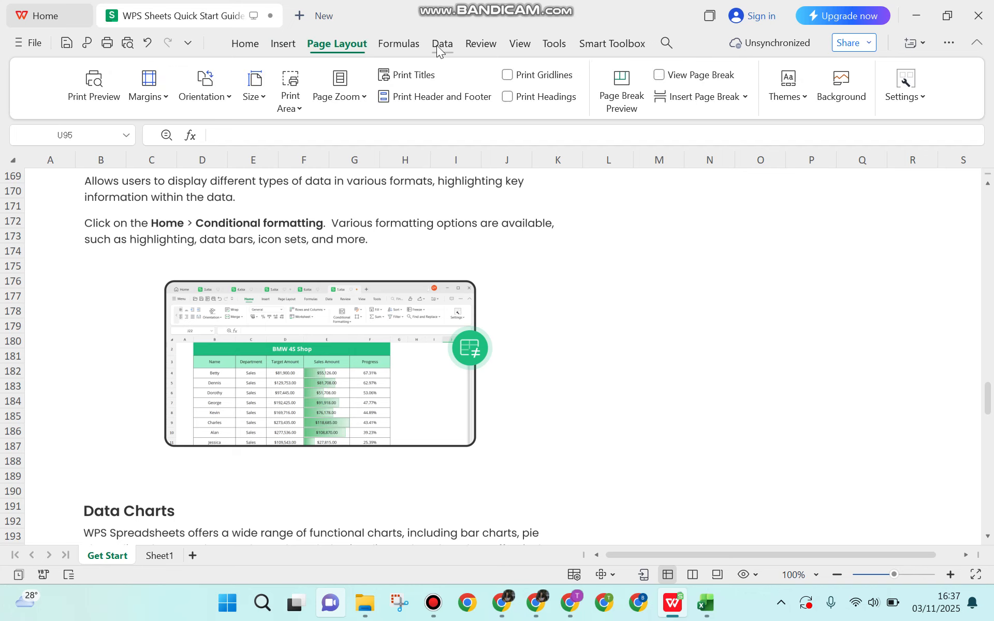
pyautogui.click(416, 46)
pyautogui.click(481, 43)
pyautogui.click(522, 44)
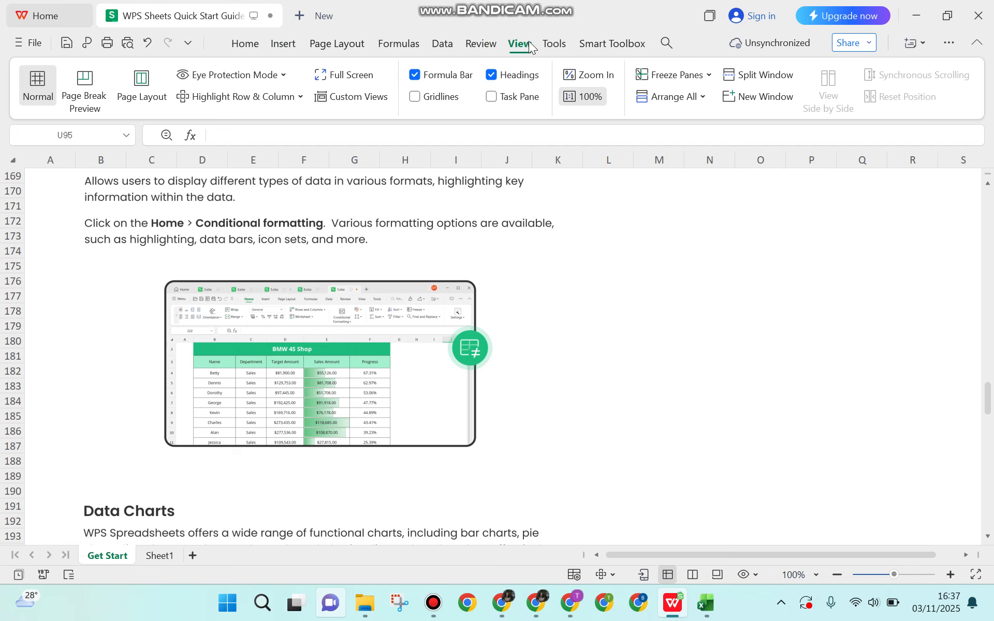
# Add a new worksheet after Sheet1 in the WPS Sheets workbook, and switch between Sheet1 and the new sheet.
pyautogui.click(242, 43)
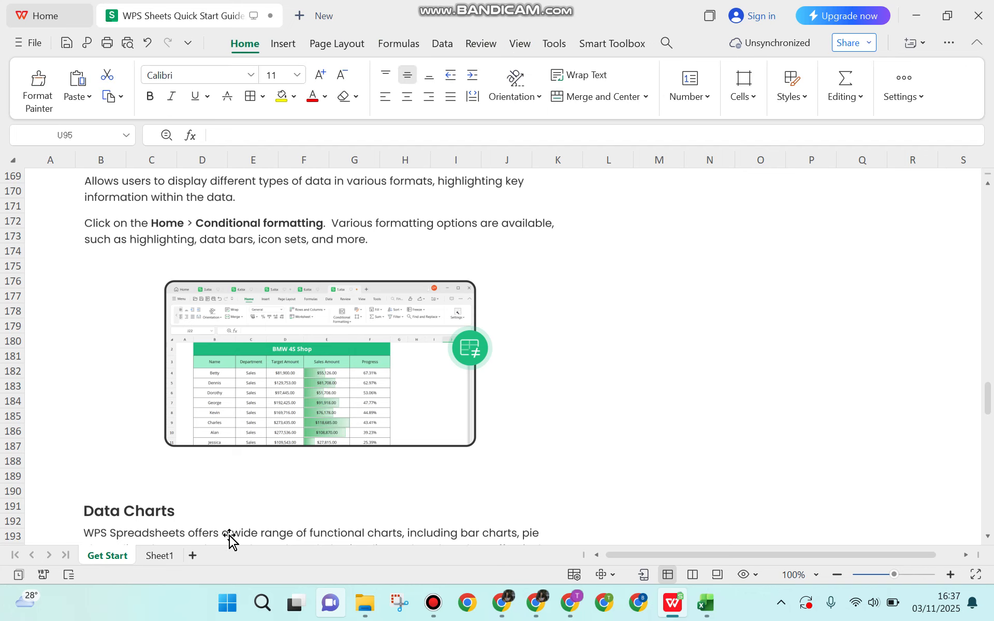
pyautogui.click(191, 555)
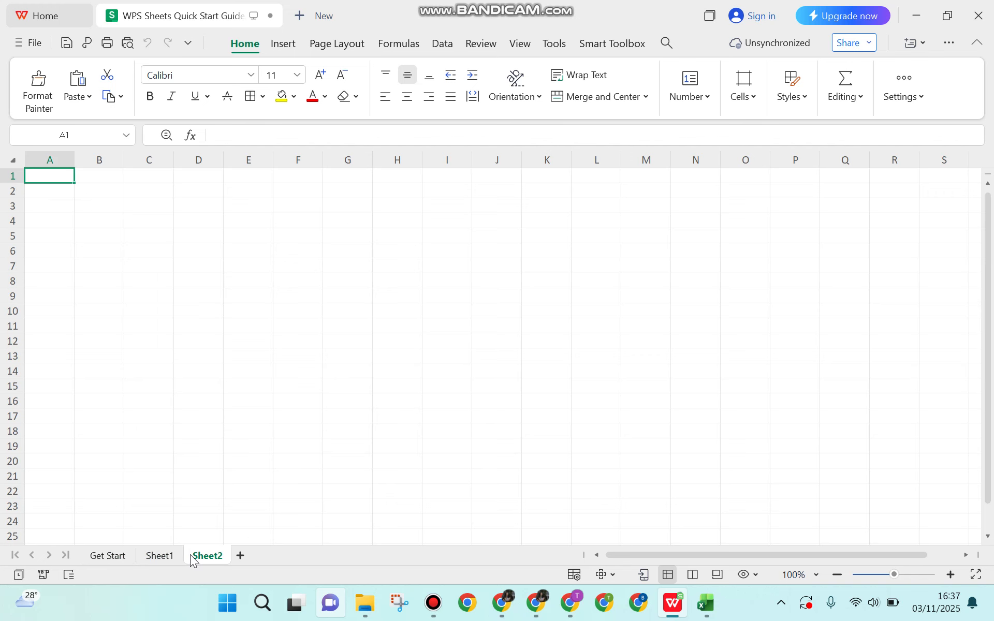
pyautogui.click(160, 556)
pyautogui.click(199, 556)
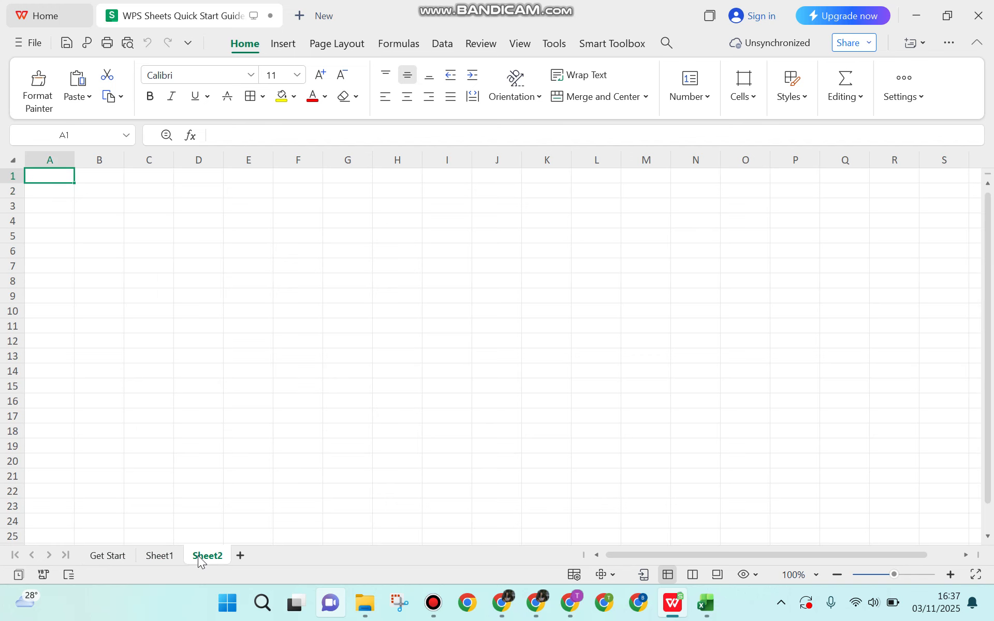
# Rename the Sheet1 worksheet as "My sheet".
pyautogui.doubleClick(169, 555)
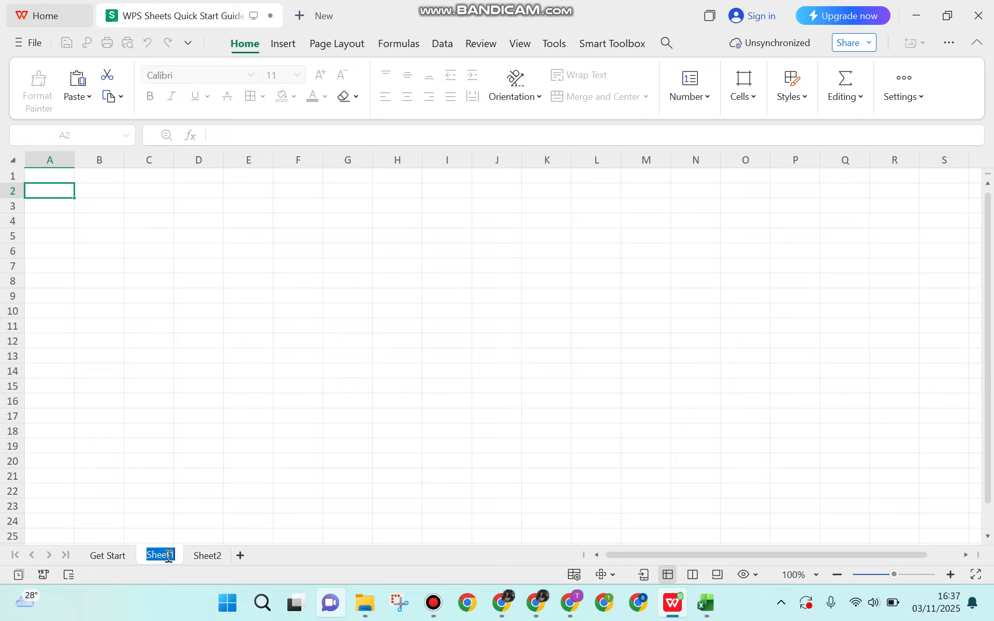
pyautogui.write('My sheet')
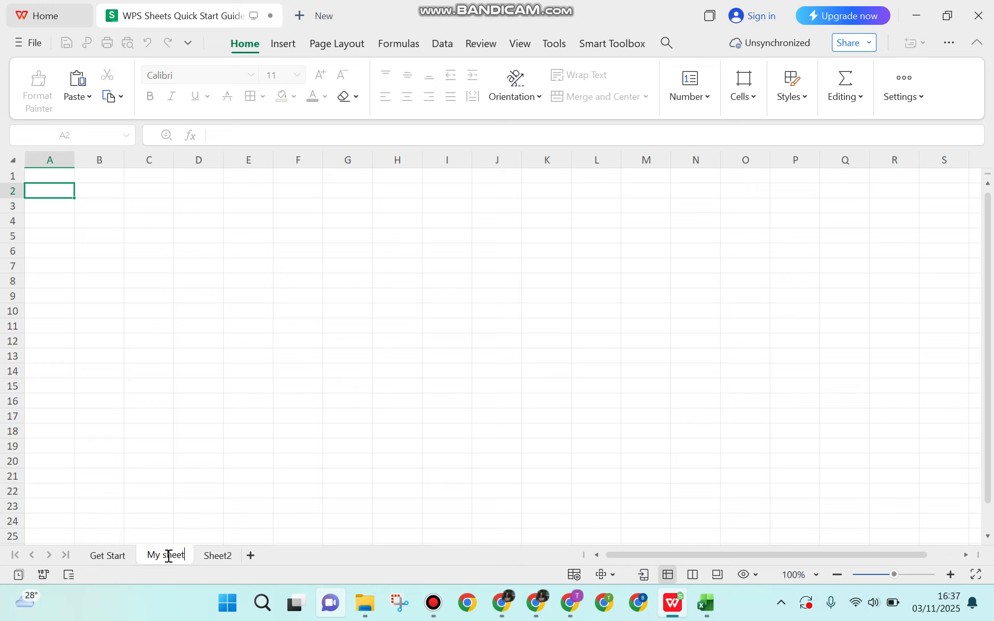
pyautogui.press('Return')
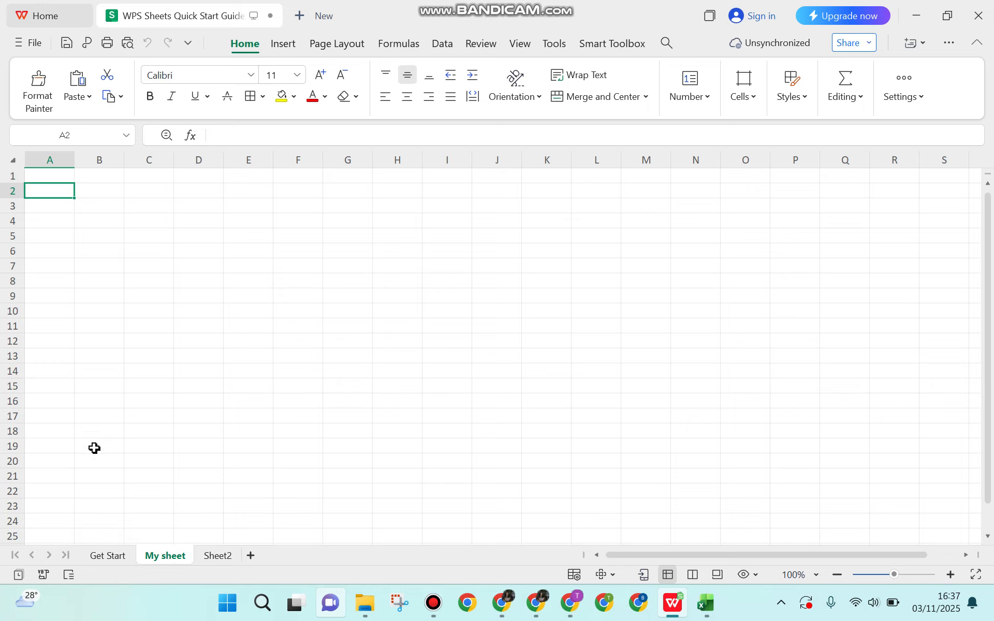
# Enter 1 and 2 in cells A1 and A2 of My sheet, and extend the number series down to 14 in A14.
pyautogui.click(109, 192)
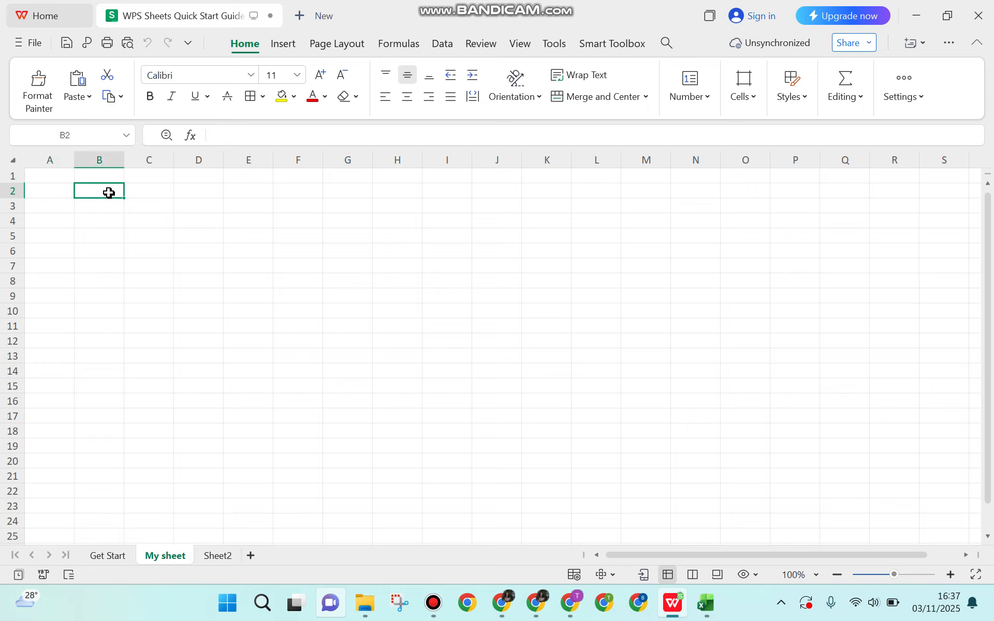
pyautogui.hotkey('ctrl', 'Home')
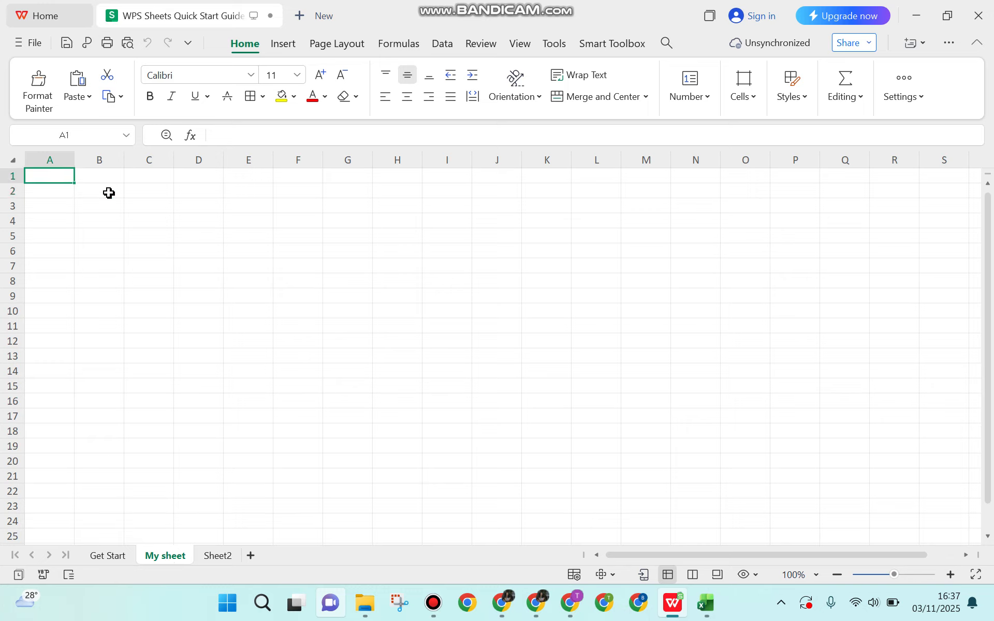
pyautogui.write('1')
pyautogui.press('Return')
pyautogui.write('2')
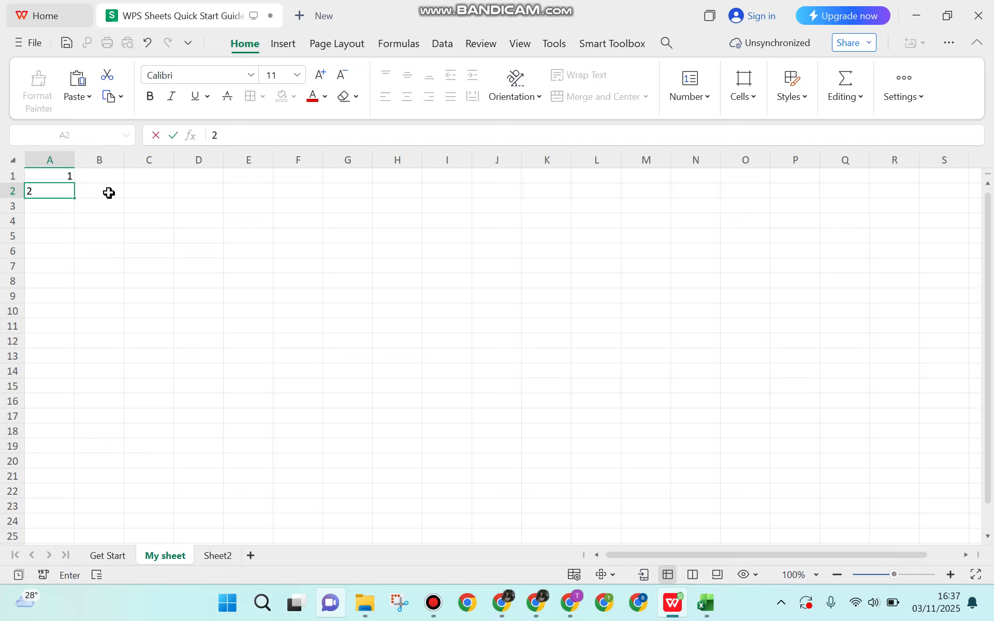
pyautogui.click(128, 252)
pyautogui.moveTo(45, 177); pyautogui.dragTo(79, 387)
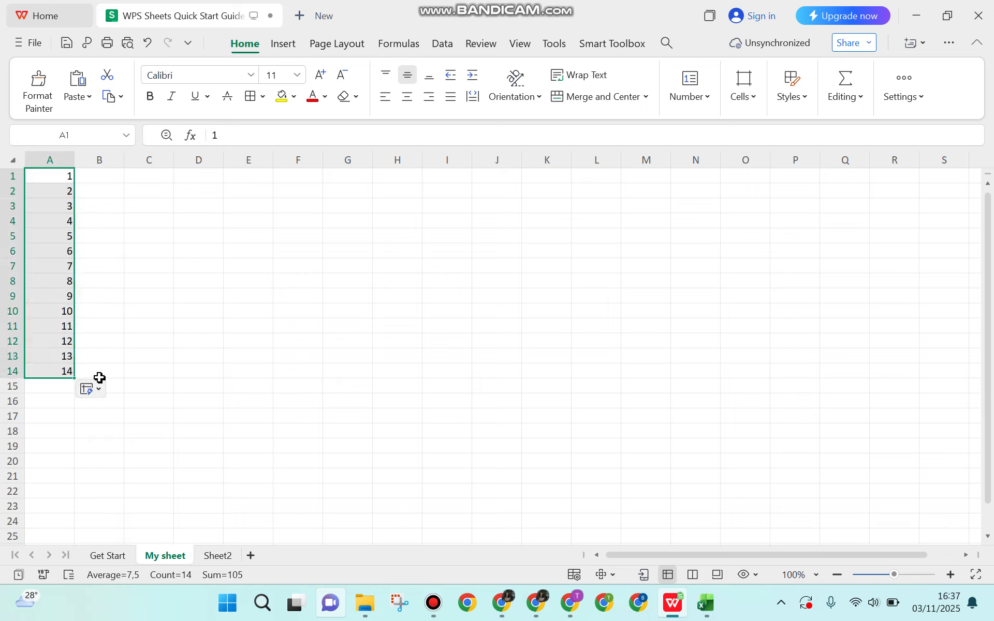
# Enter the formula =(A2+A4:A12) in cell B2.
pyautogui.click(104, 195)
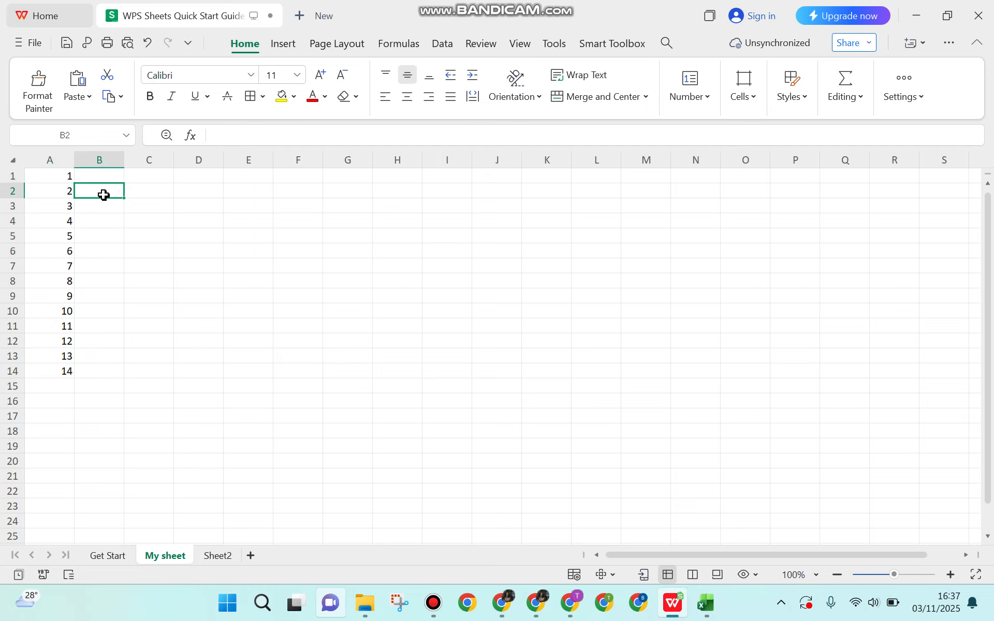
pyautogui.write('=')
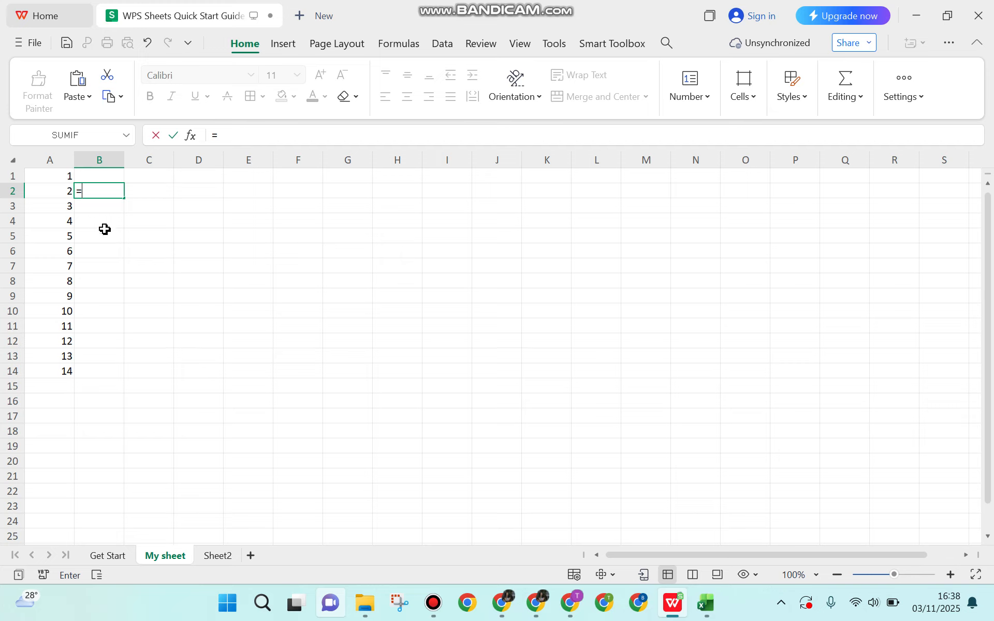
pyautogui.write('(')
pyautogui.click(62, 192)
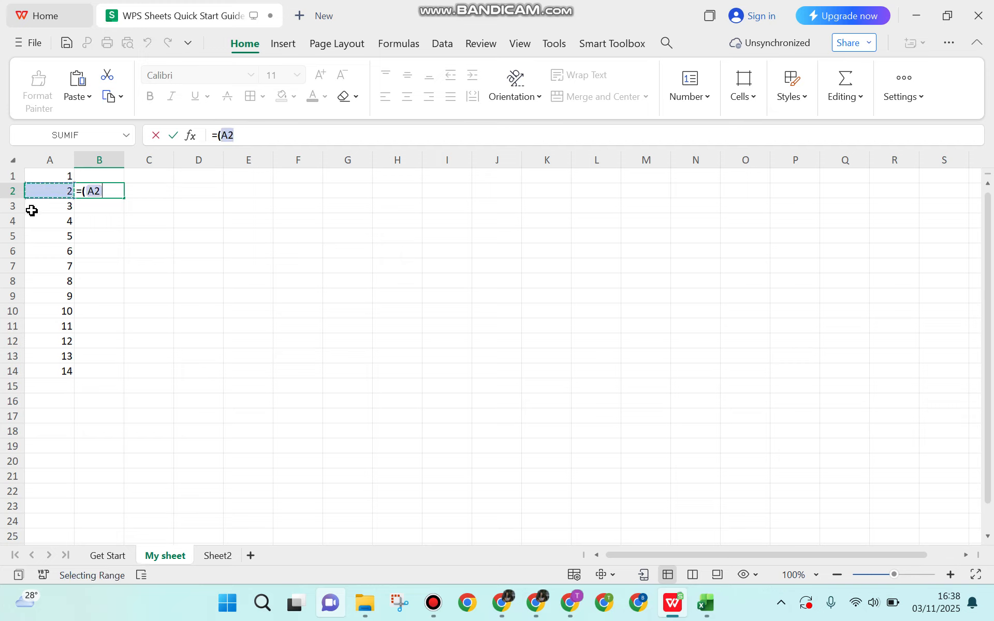
pyautogui.write('+')
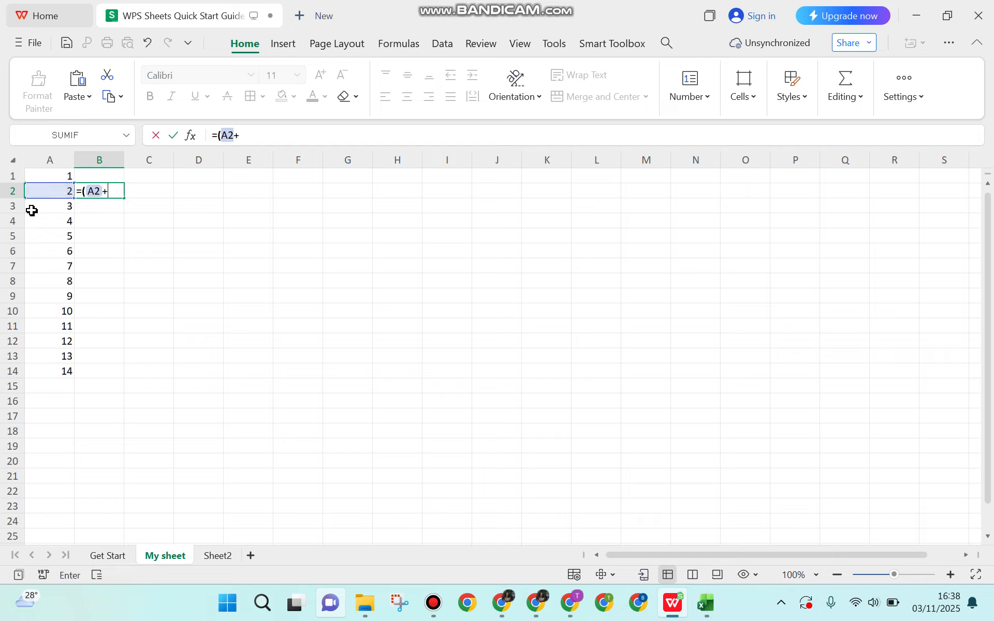
pyautogui.moveTo(44, 219); pyautogui.dragTo(42, 342)
pyautogui.write(')')
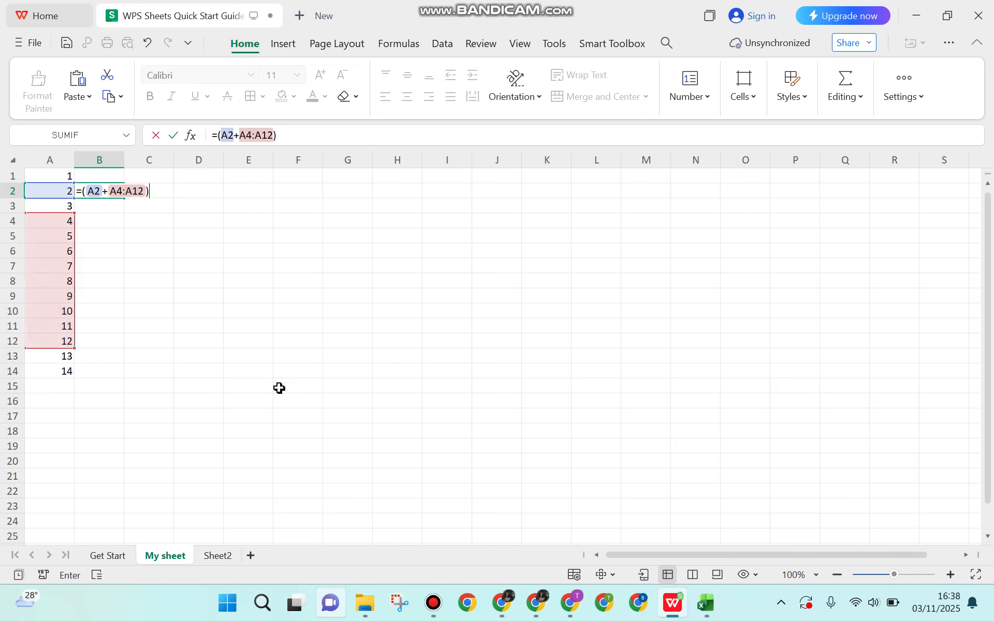
pyautogui.press('Return')
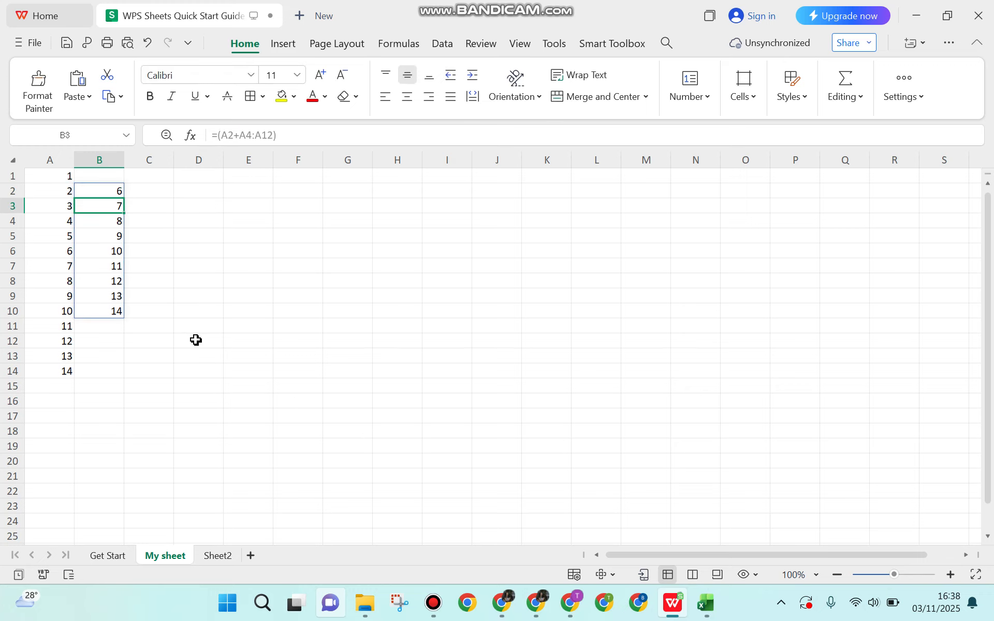
pyautogui.press('Down')
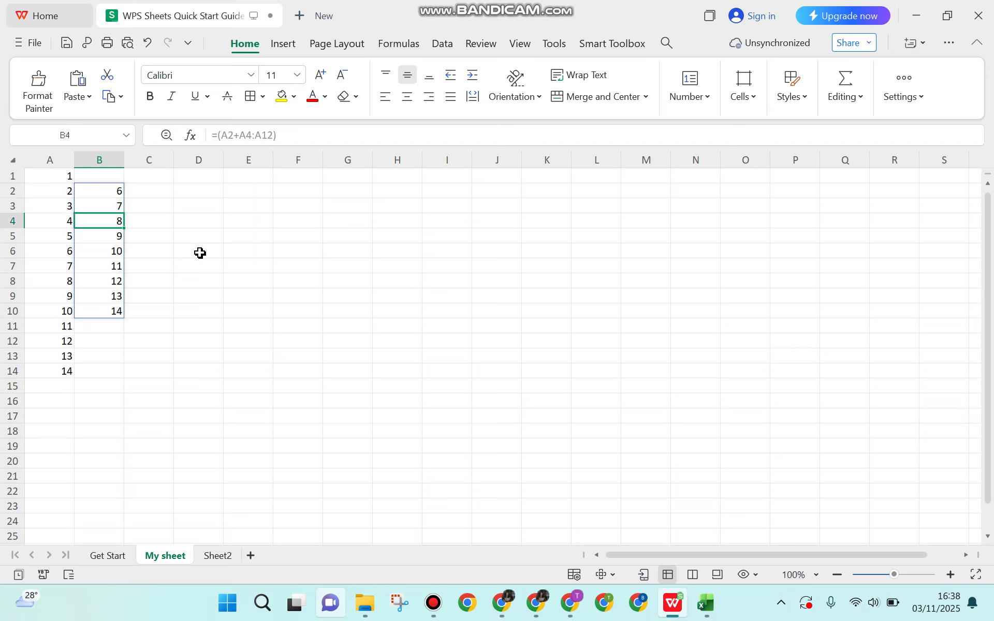
pyautogui.click(200, 252)
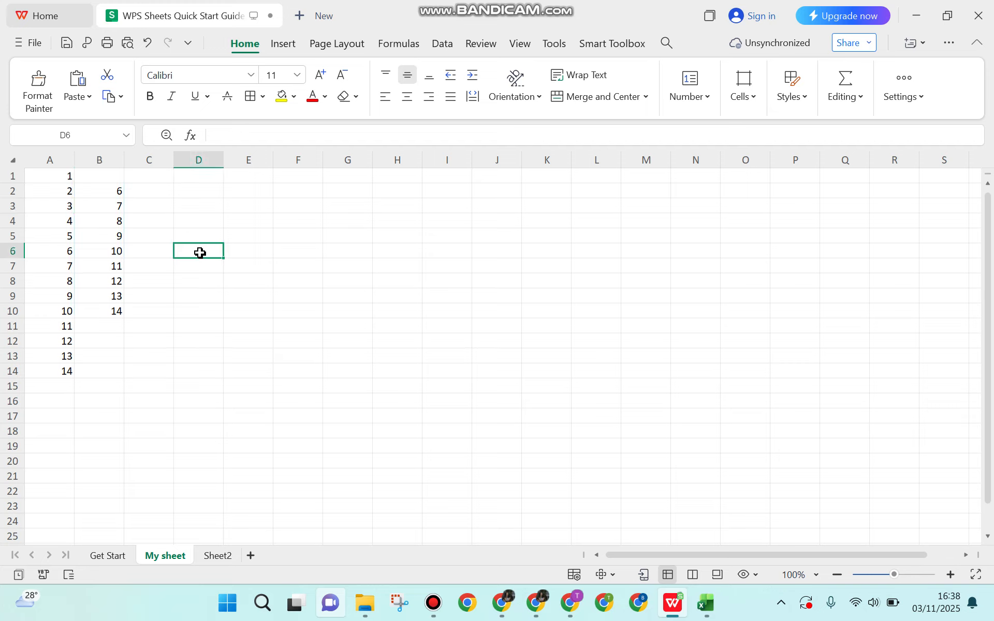
# Replace the formula in cell B2 with =(A2+A4).
pyautogui.doubleClick(97, 193)
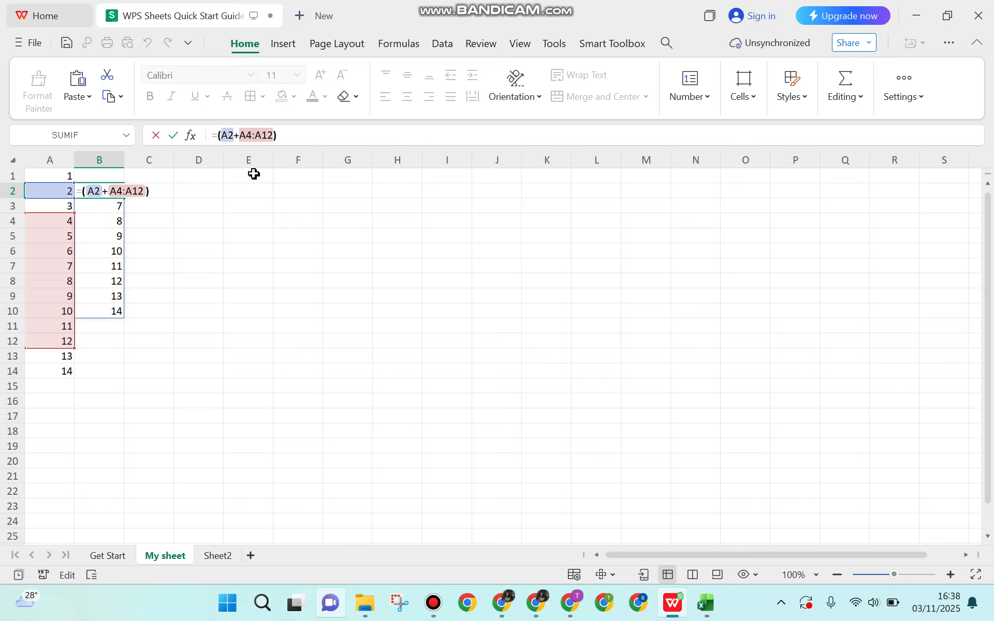
pyautogui.press('BackSpace')
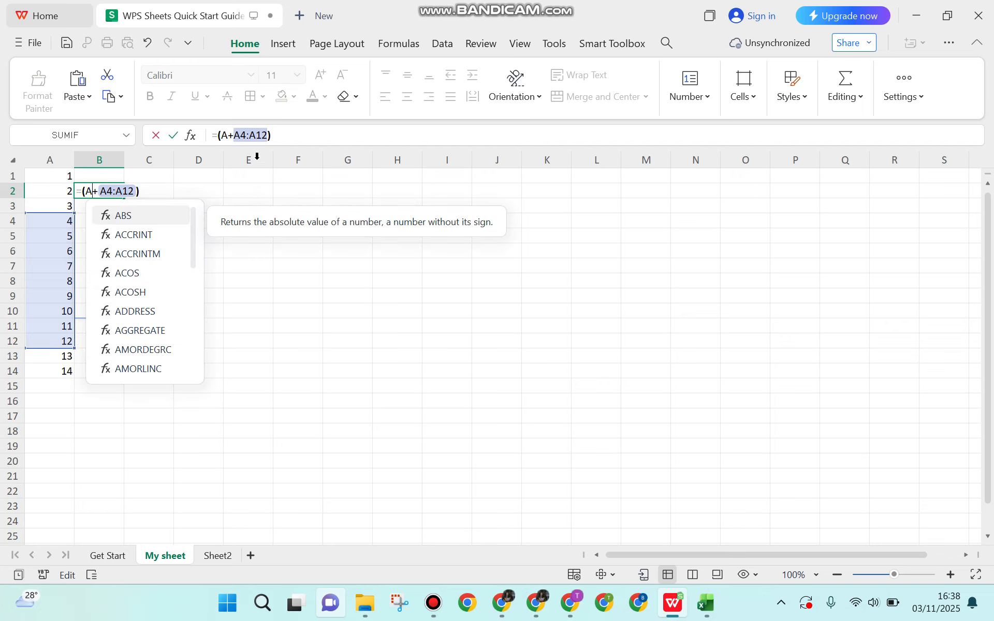
pyautogui.click(299, 135)
pyautogui.press('BackSpace')
pyautogui.press('BackSpace')
pyautogui.press('BackSpace')
pyautogui.press('BackSpace')
pyautogui.press('BackSpace')
pyautogui.press('BackSpace')
pyautogui.press('BackSpace')
pyautogui.press('BackSpace')
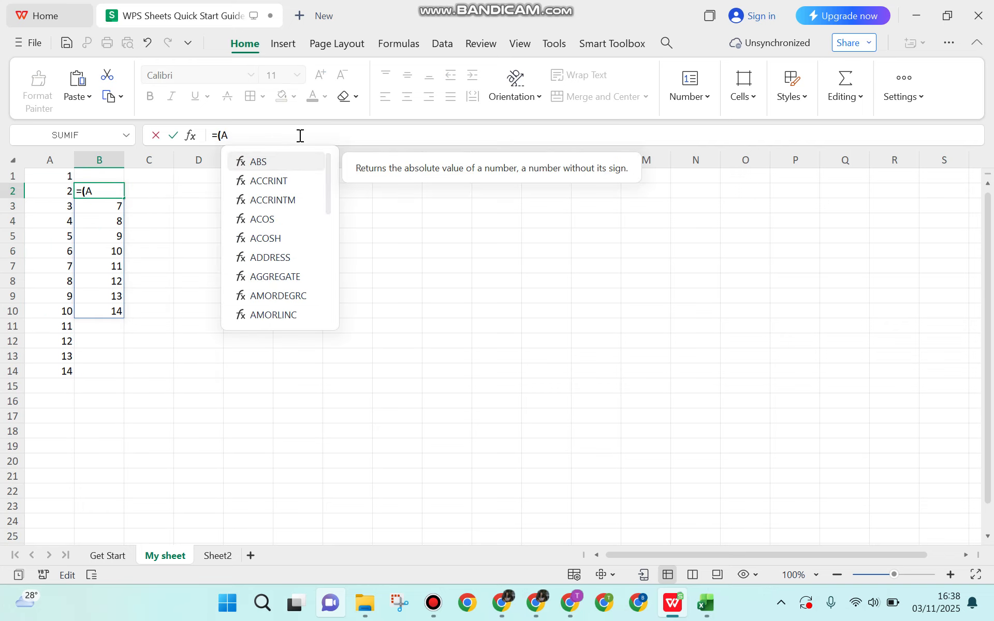
pyautogui.press('BackSpace')
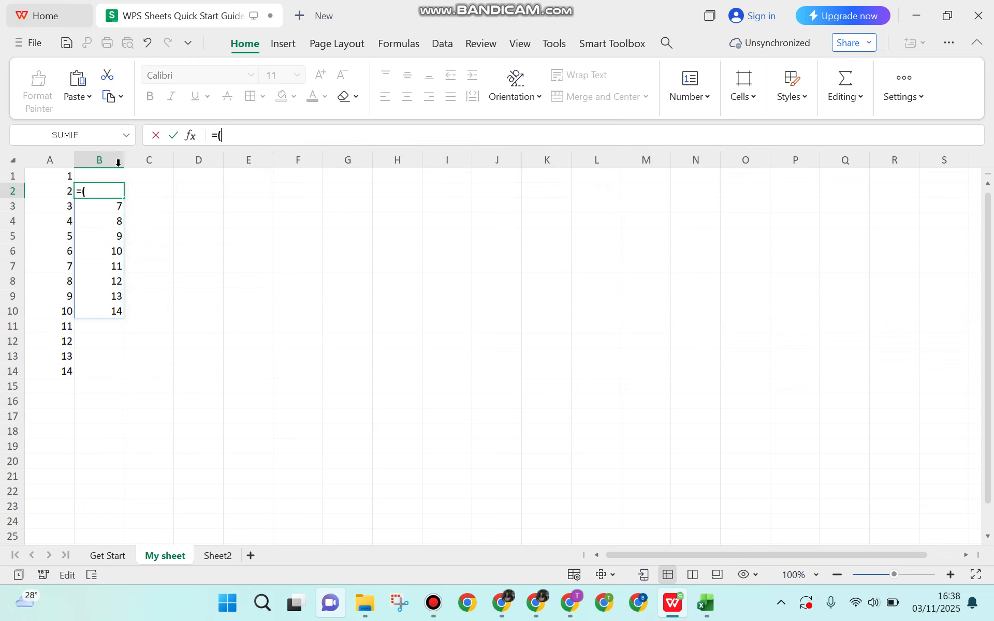
pyautogui.click(42, 195)
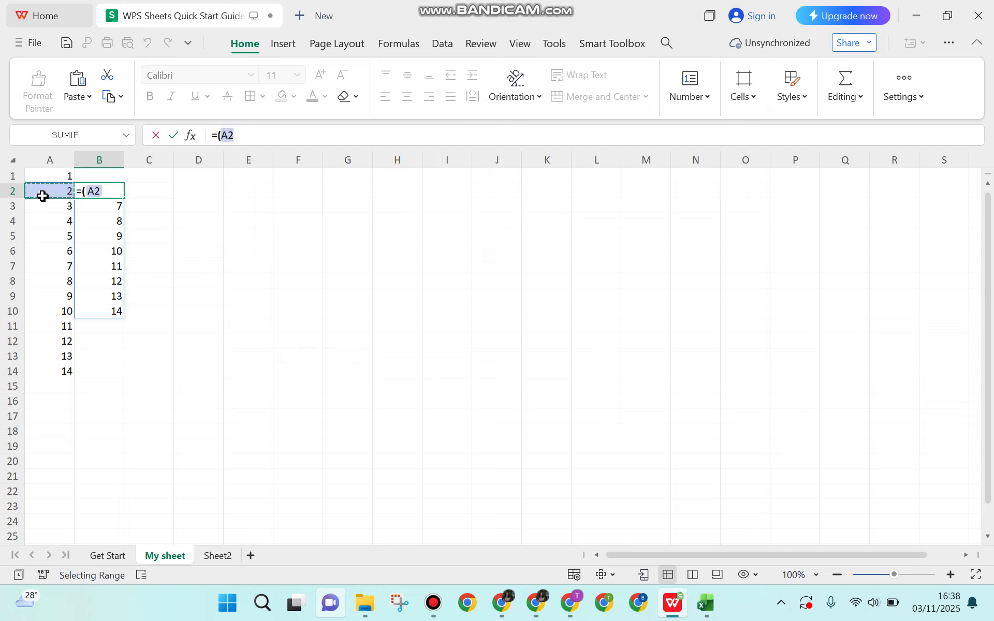
pyautogui.write('+')
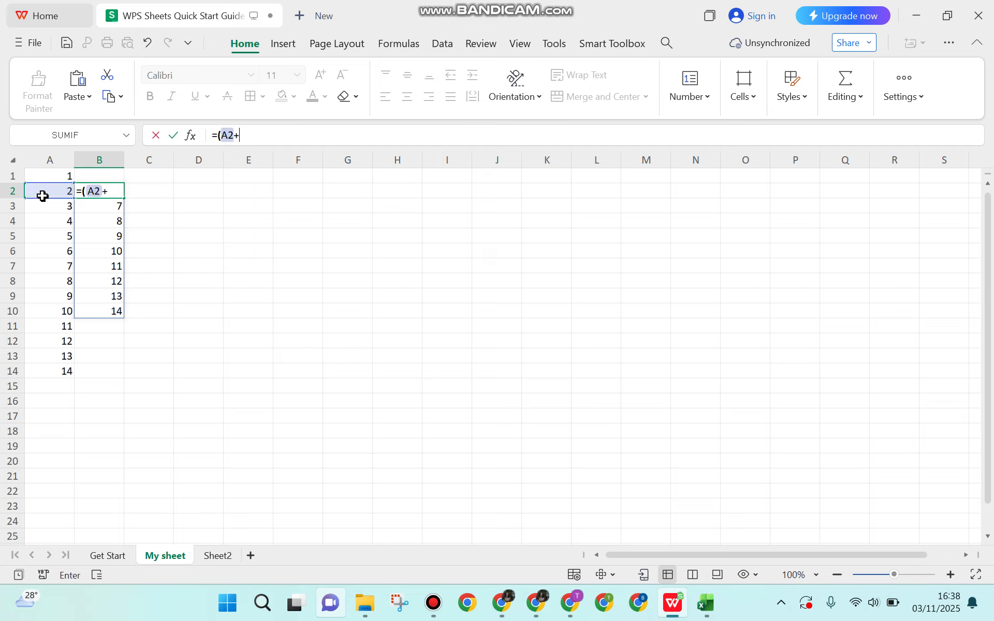
pyautogui.click(53, 225)
pyautogui.write('+')
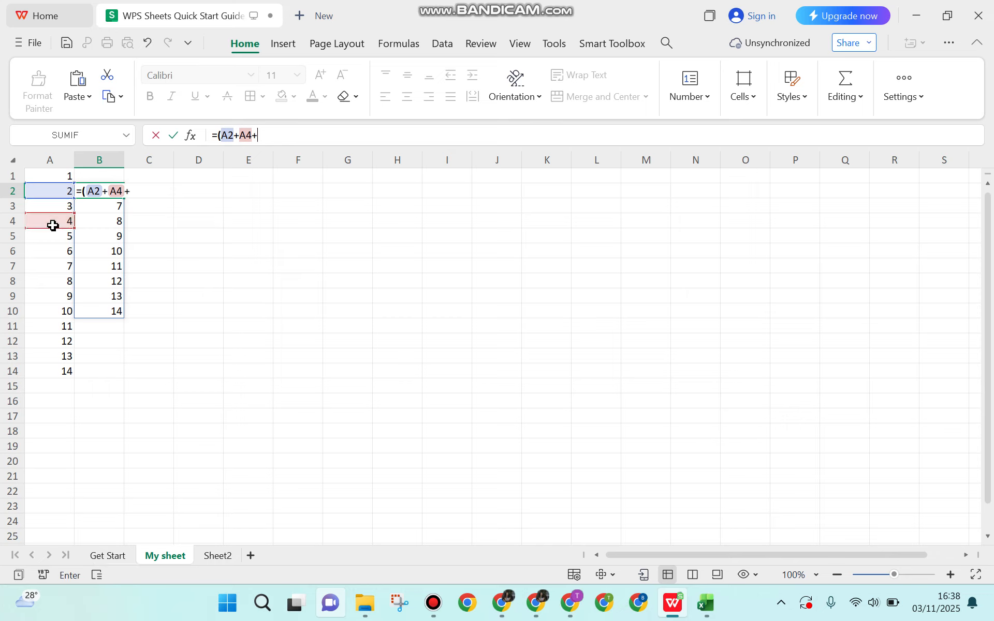
pyautogui.press('BackSpace')
pyautogui.write(')')
pyautogui.press('Return')
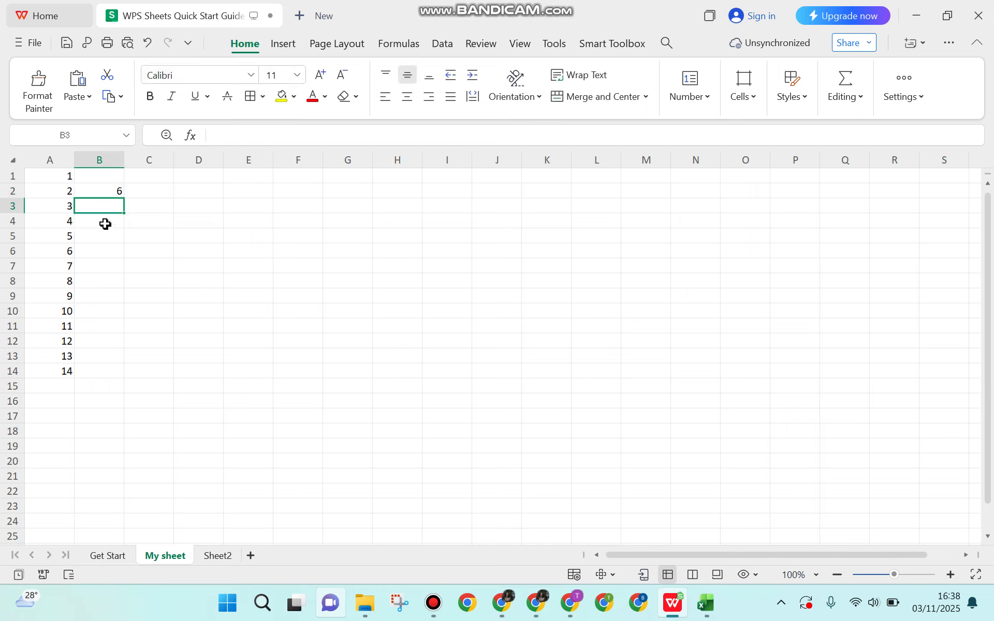
pyautogui.click(122, 252)
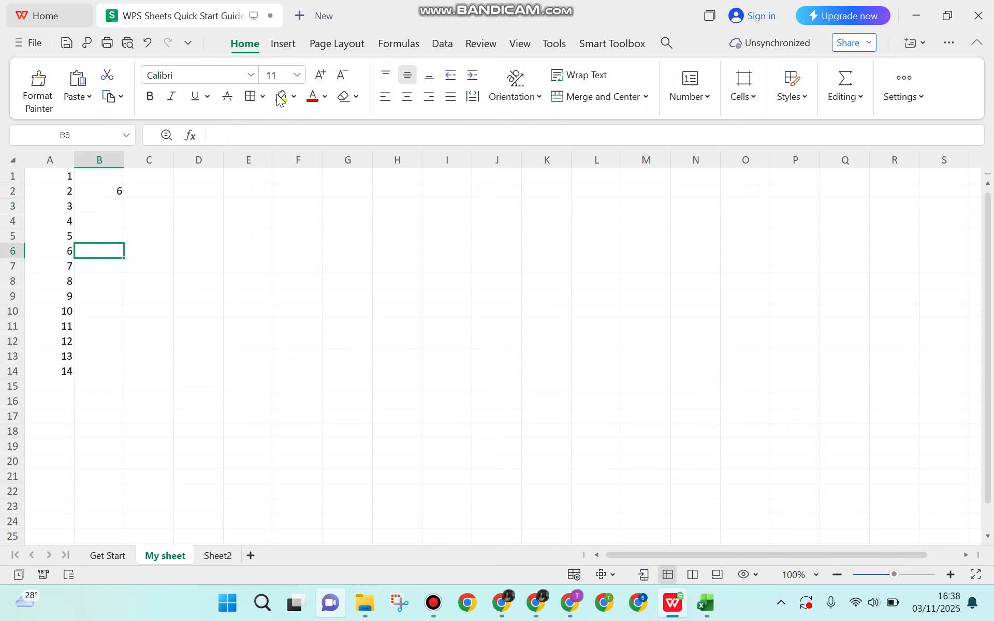
# Glance over the Insert, Page Layout and Home commands, and return to the WPS Office start page with the recent files.
pyautogui.click(285, 46)
pyautogui.click(340, 48)
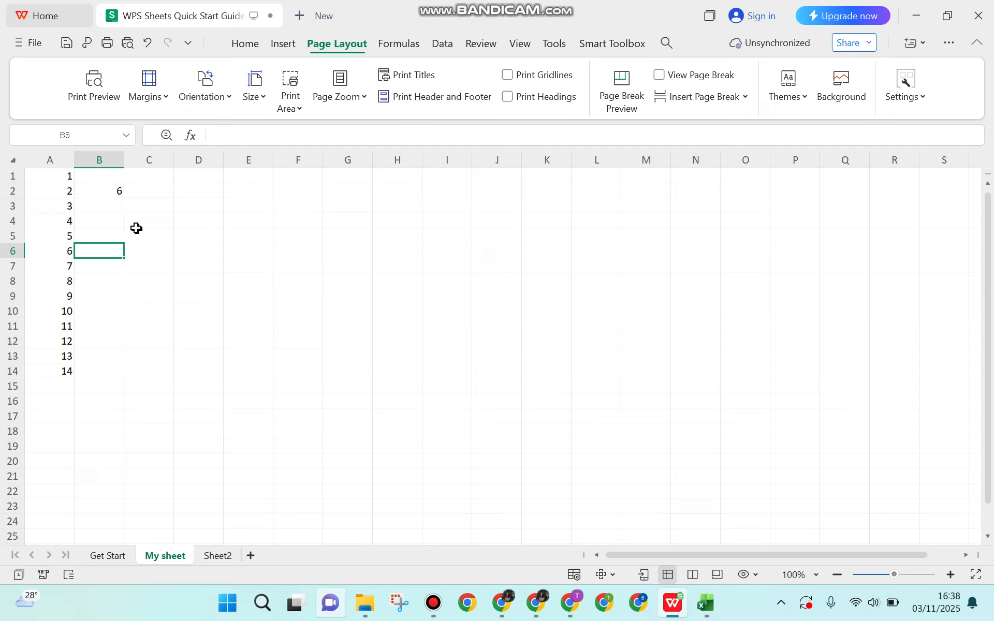
pyautogui.click(176, 256)
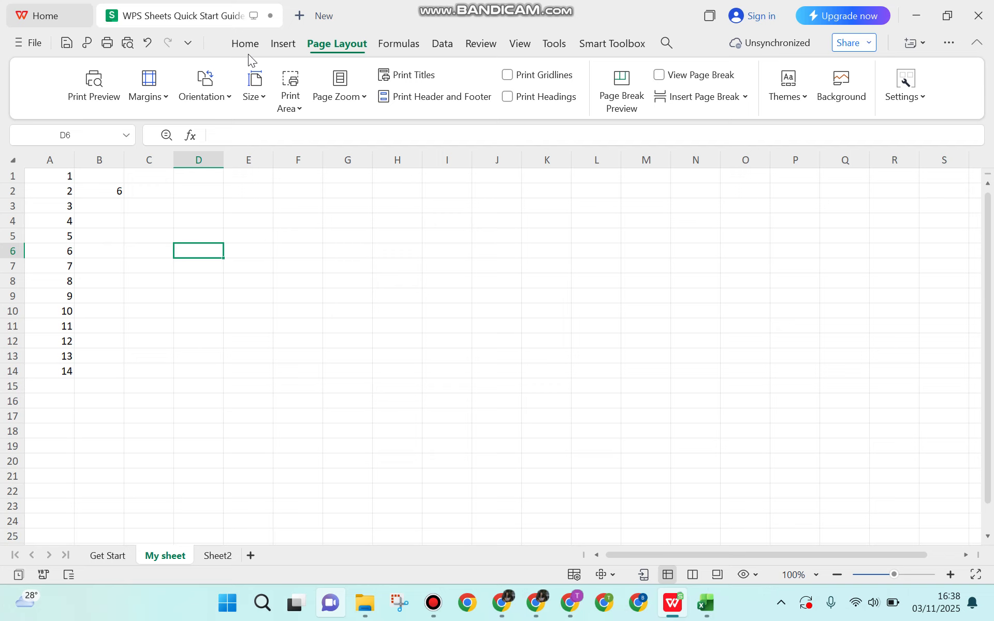
pyautogui.click(247, 49)
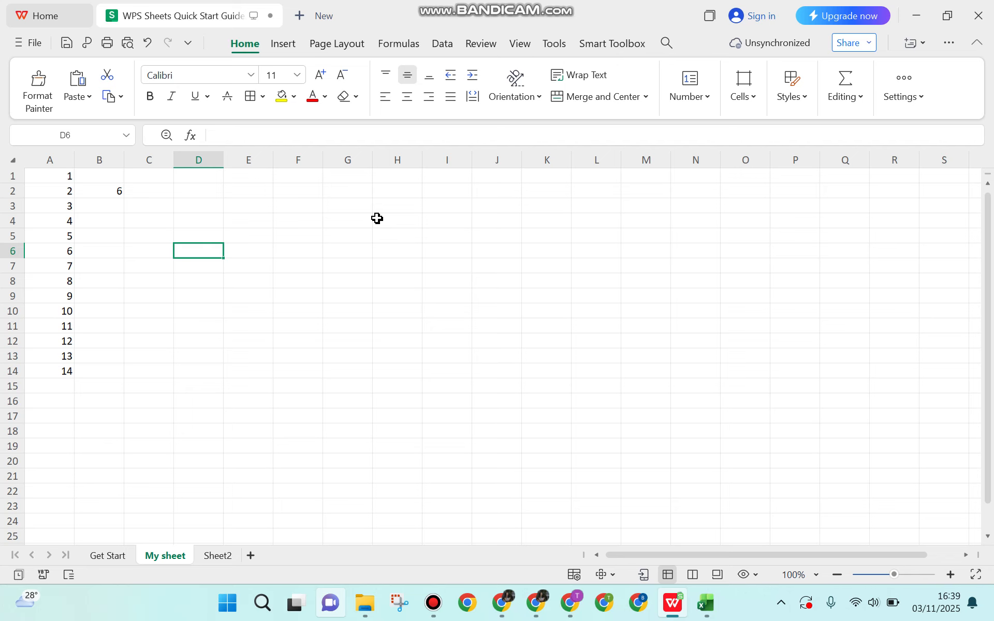
pyautogui.click(50, 12)
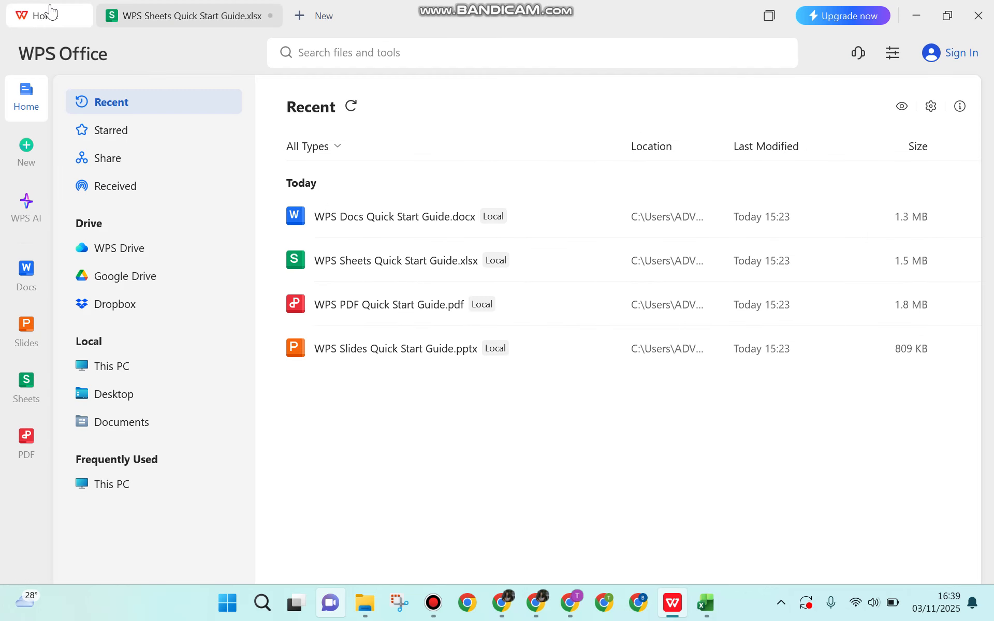